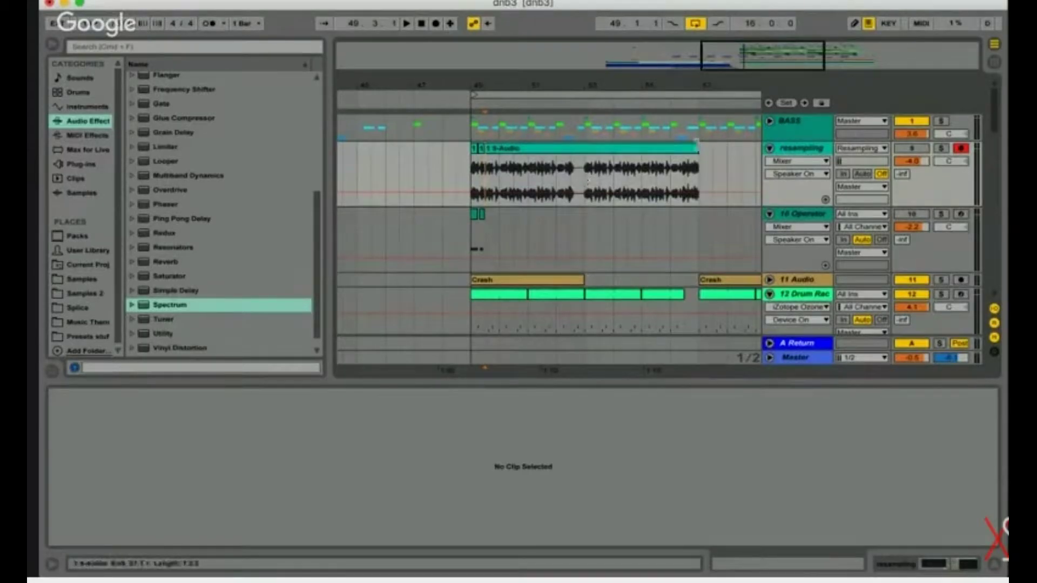
# Set the arrangement loop over bars 49 to 53, using a four-bar time selection on the BASS track.
pyautogui.click(792, 137)
pyautogui.moveTo(578, 134); pyautogui.dragTo(472, 126)
pyautogui.press('super+l')
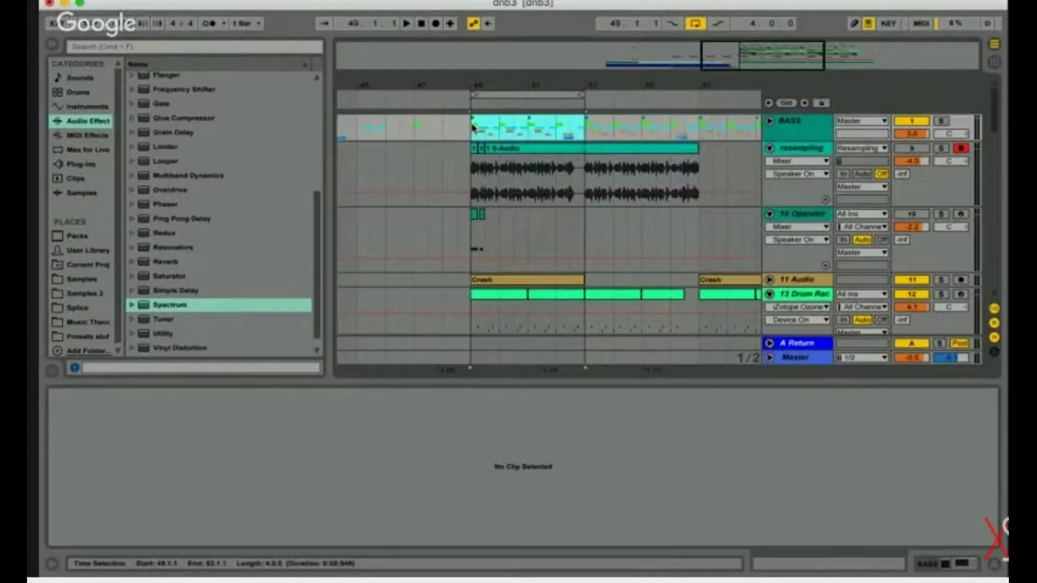
pyautogui.moveTo(731, 50); pyautogui.dragTo(732, 54)
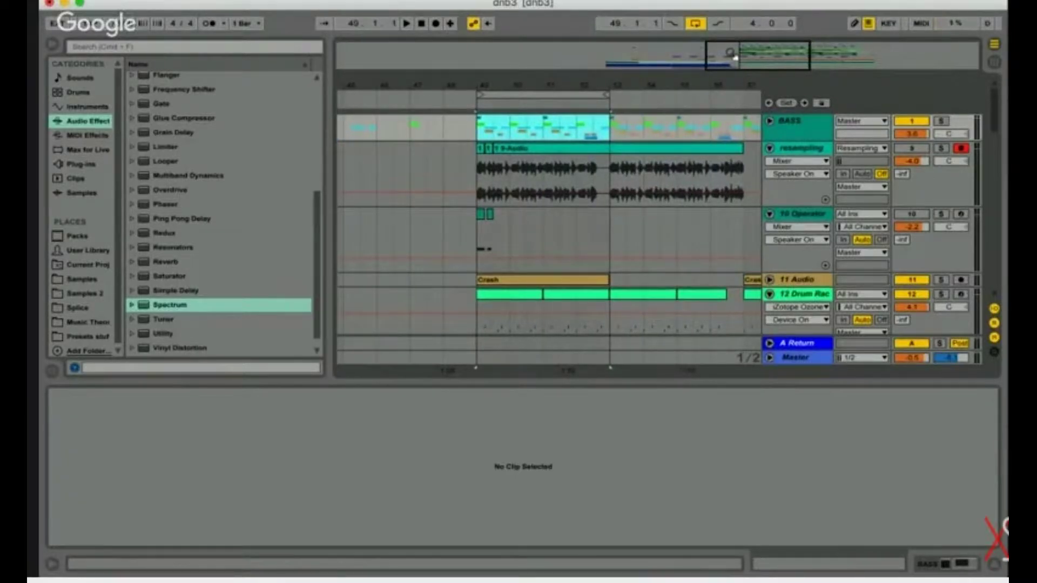
pyautogui.moveTo(731, 53); pyautogui.dragTo(731, 52)
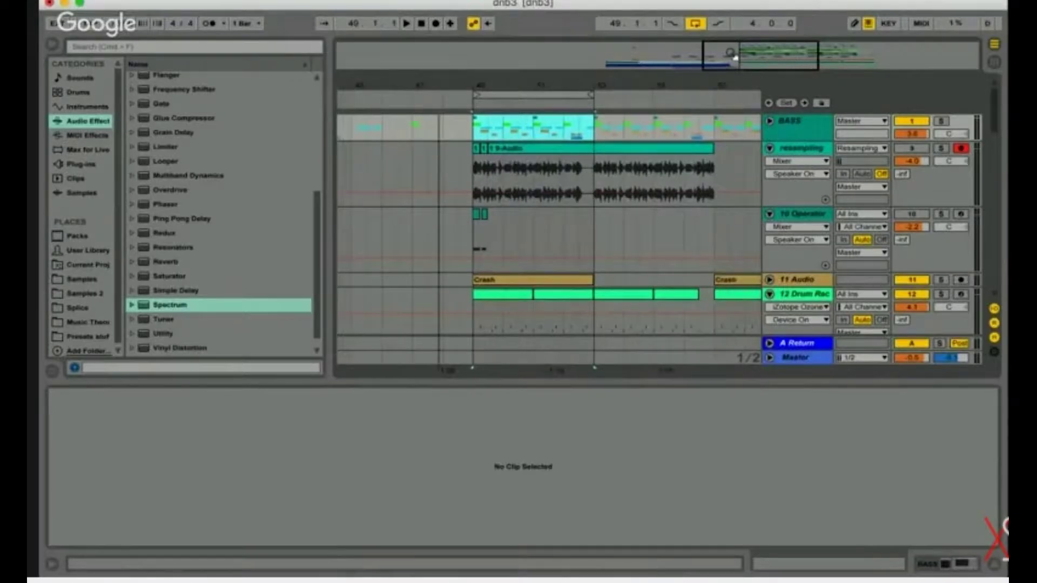
# Show the BASS track's device chain and play the loop from bar 49.
pyautogui.click(459, 236)
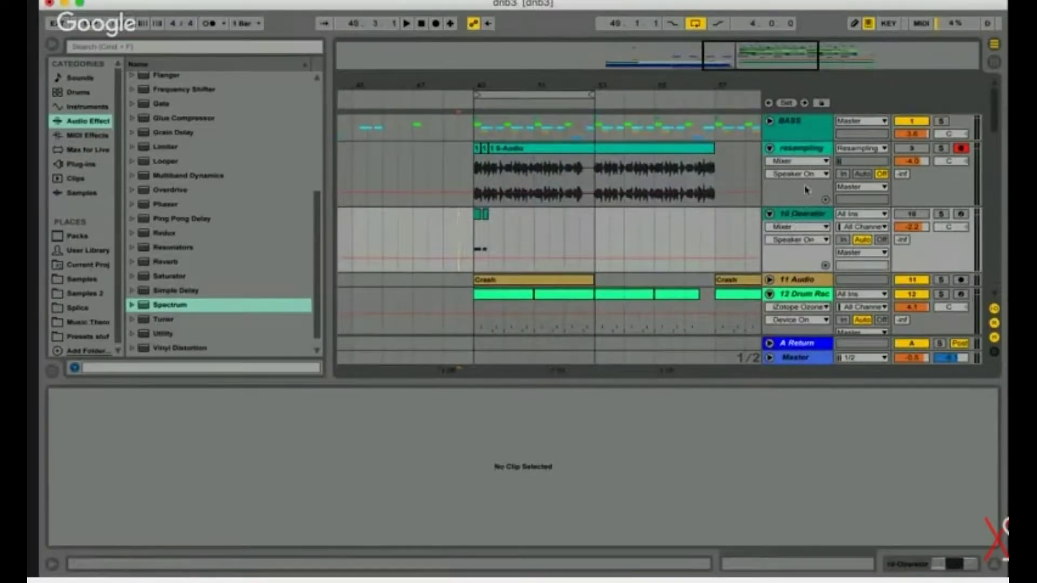
pyautogui.click(798, 224)
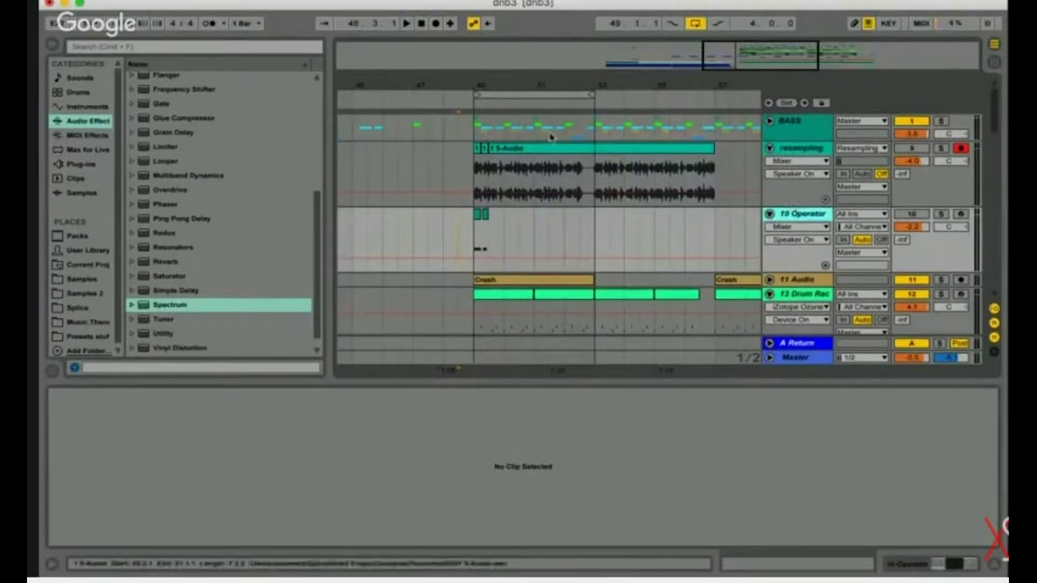
pyautogui.click(475, 205)
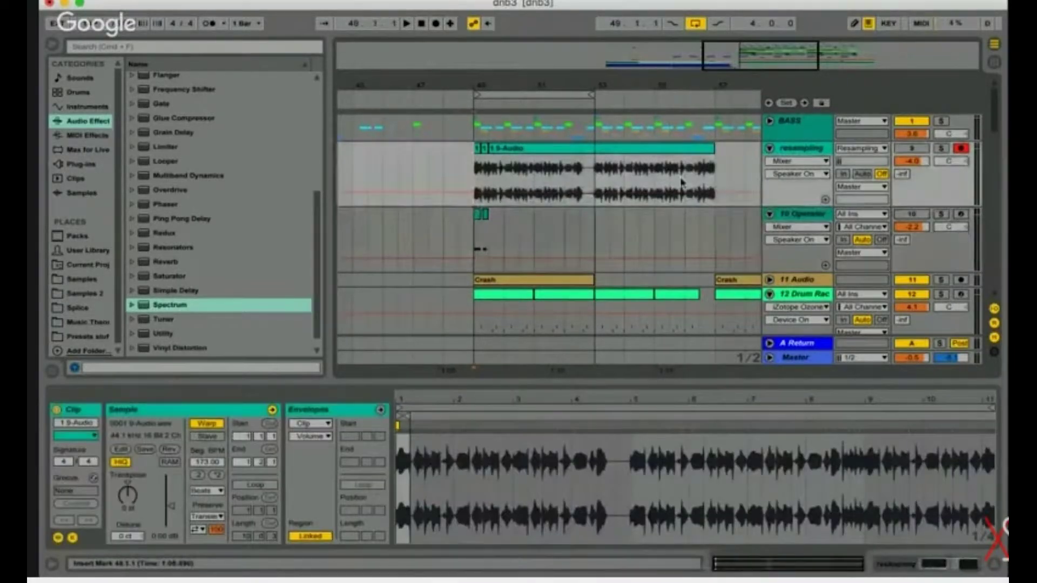
pyautogui.doubleClick(786, 130)
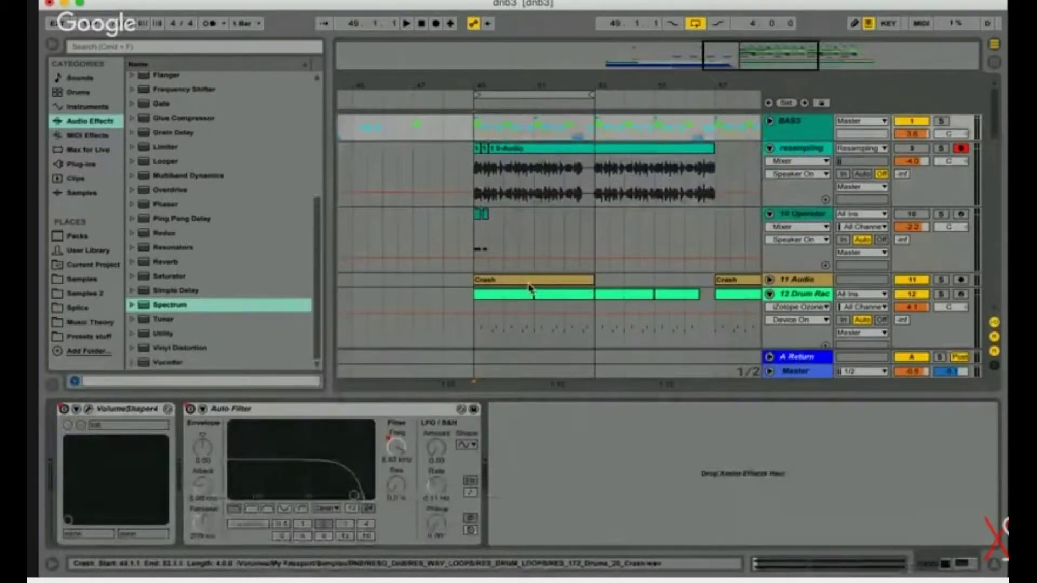
pyautogui.moveTo(769, 65); pyautogui.dragTo(766, 48)
pyautogui.press('space')
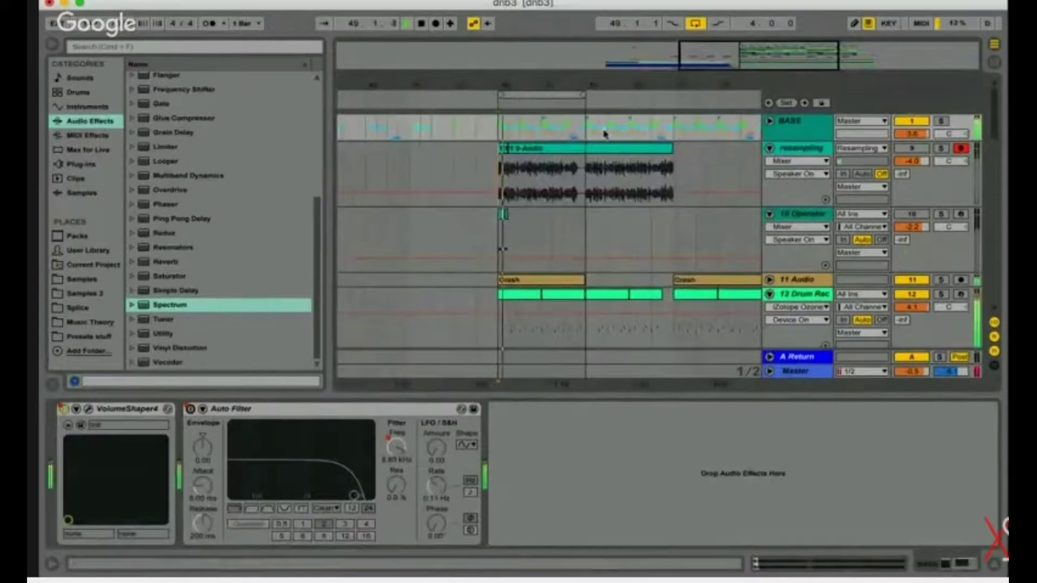
# Lower the Master track's volume to -13.5 dB in the mixer while the loop plays.
pyautogui.press('Tab')
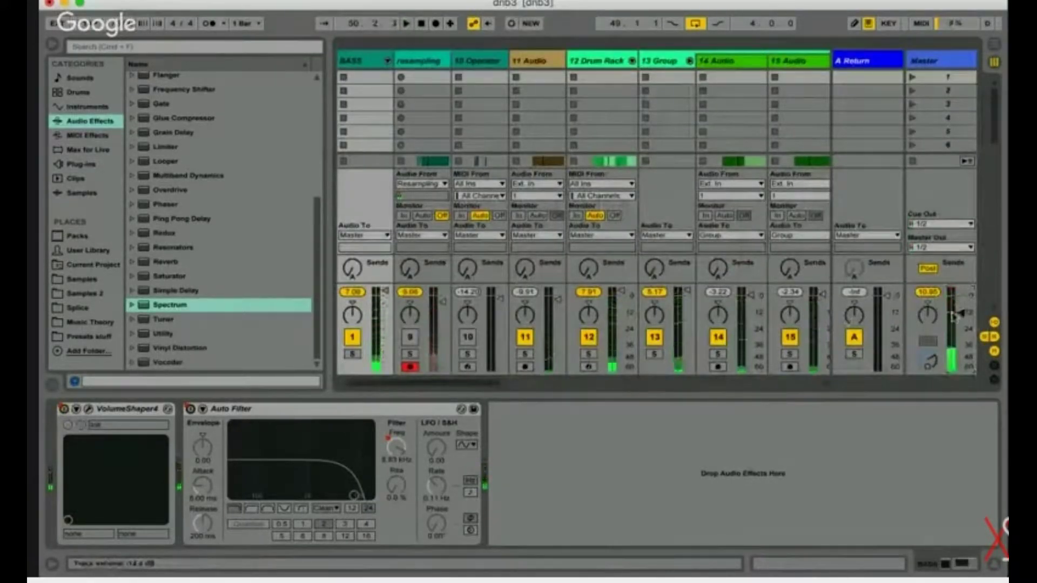
pyautogui.press('space')
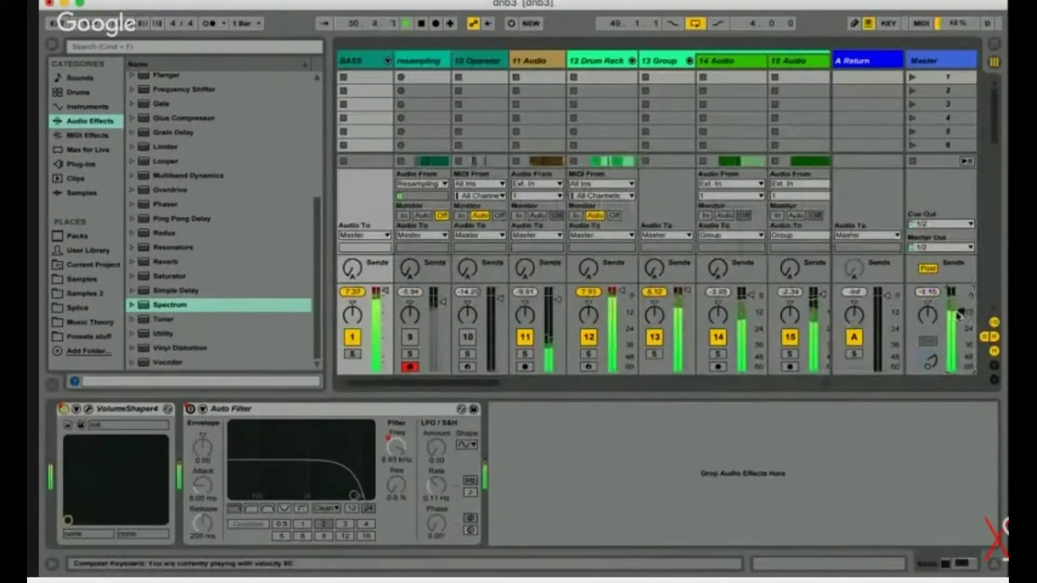
pyautogui.press('Tab')
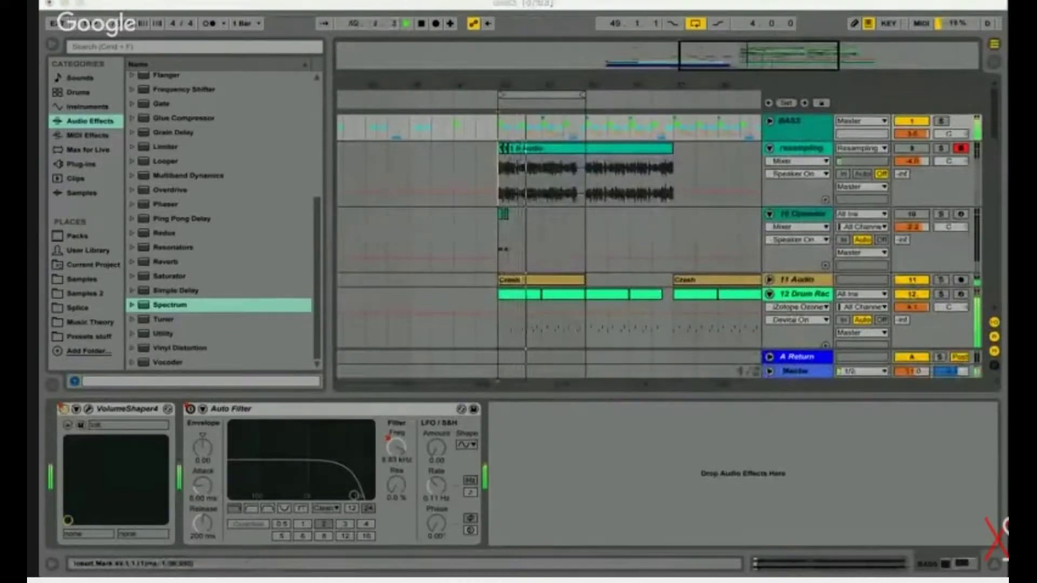
pyautogui.press('Tab')
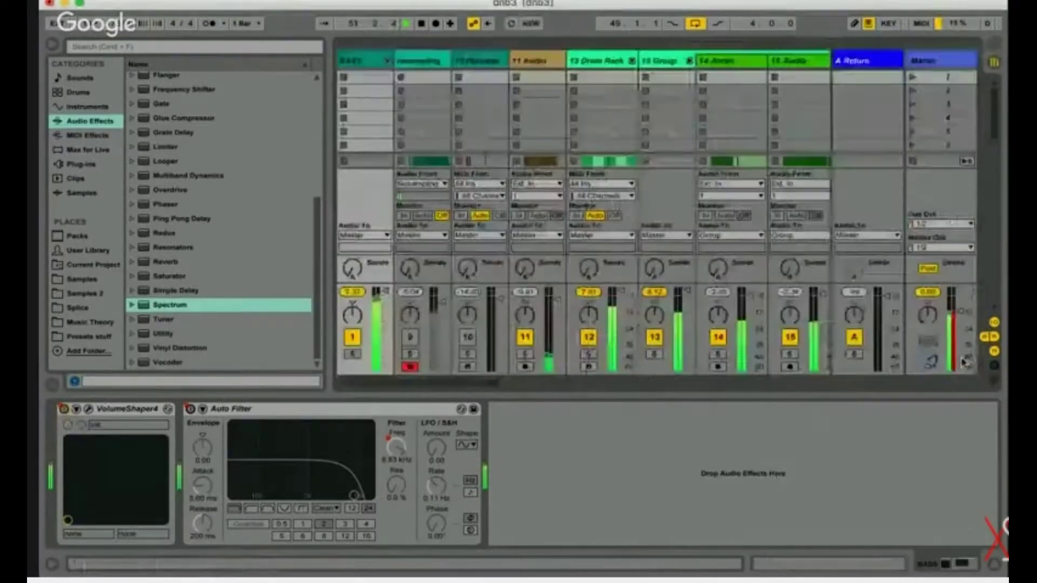
pyautogui.press('Tab')
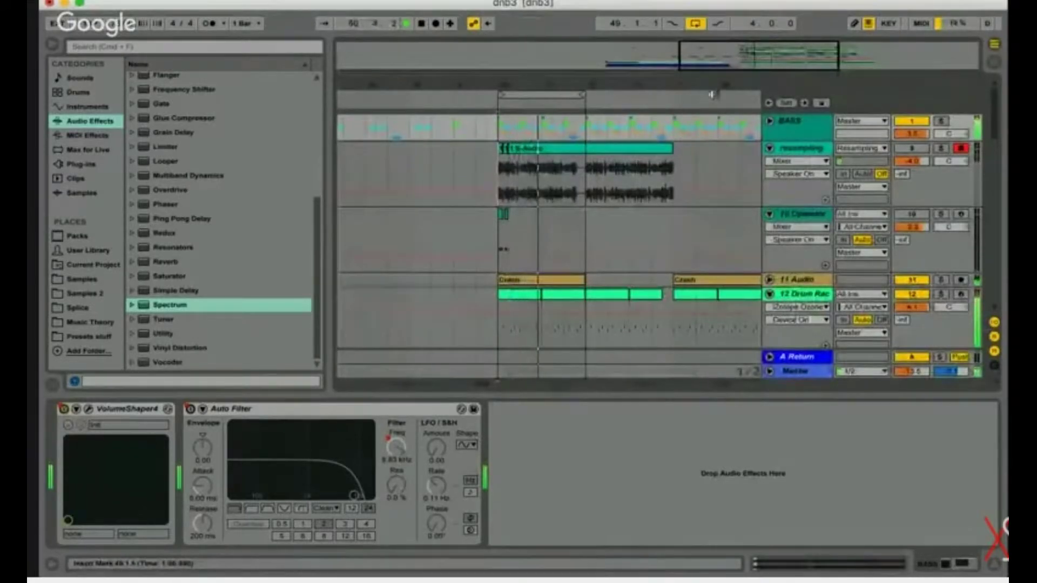
# Stop playback and select bars 49 to 53 of the audio on the resampling track.
pyautogui.moveTo(722, 75); pyautogui.dragTo(722, 66)
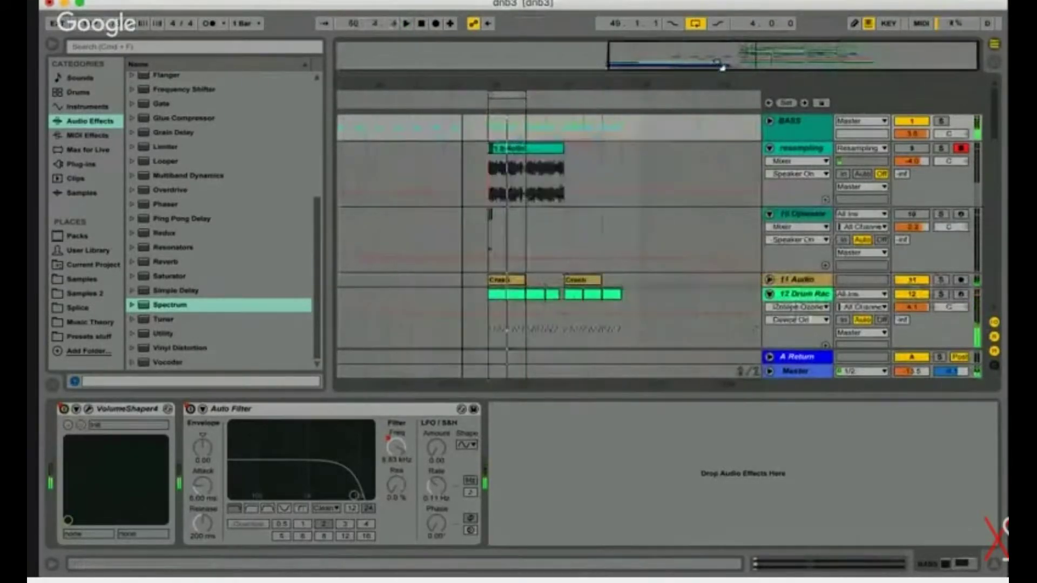
pyautogui.press('space')
pyautogui.hscroll(-2, 557, 201)
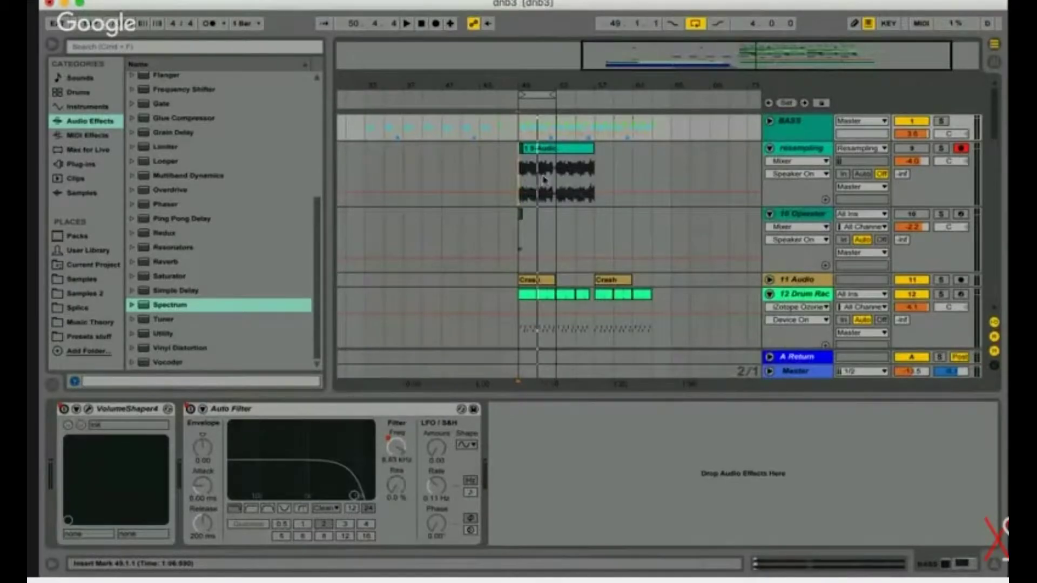
pyautogui.moveTo(523, 181); pyautogui.dragTo(556, 183)
pyautogui.press('space')
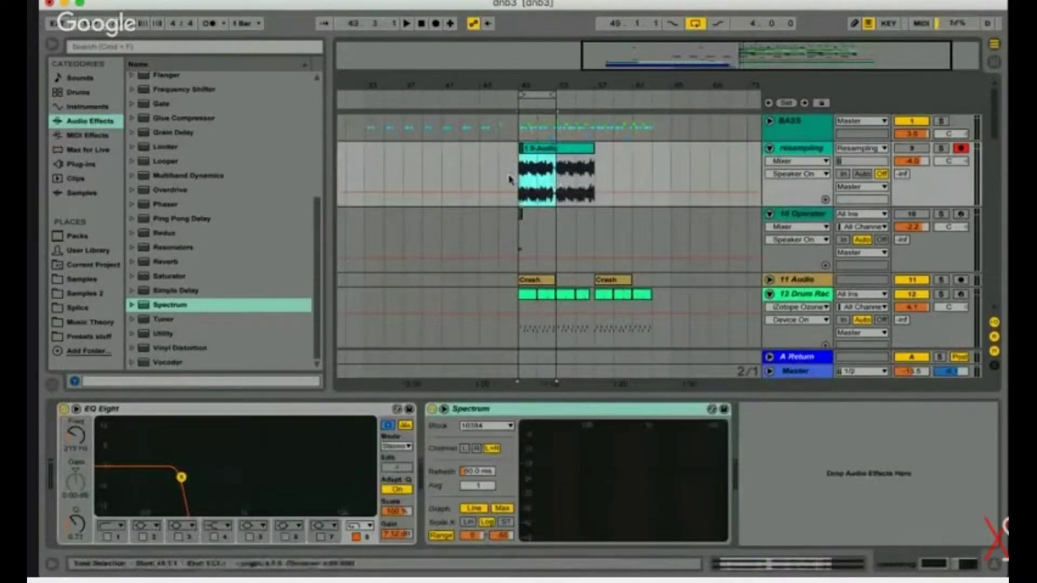
# Extend the arrangement loop to 16 bars, starting at bar 49.
pyautogui.moveTo(624, 52); pyautogui.dragTo(624, 55)
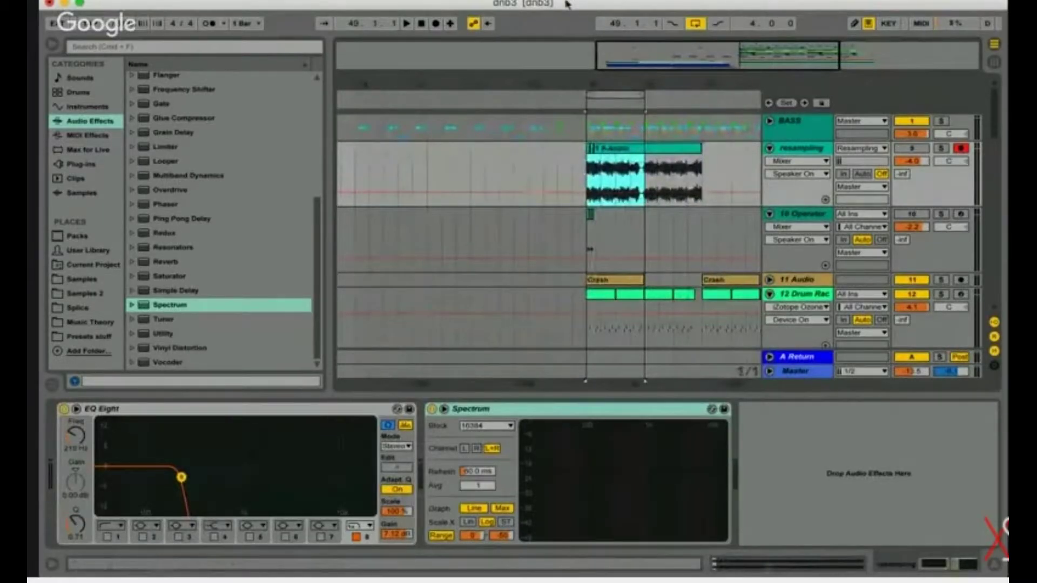
pyautogui.scroll(-5, 441, 287)
pyautogui.scroll(-10, 441, 288)
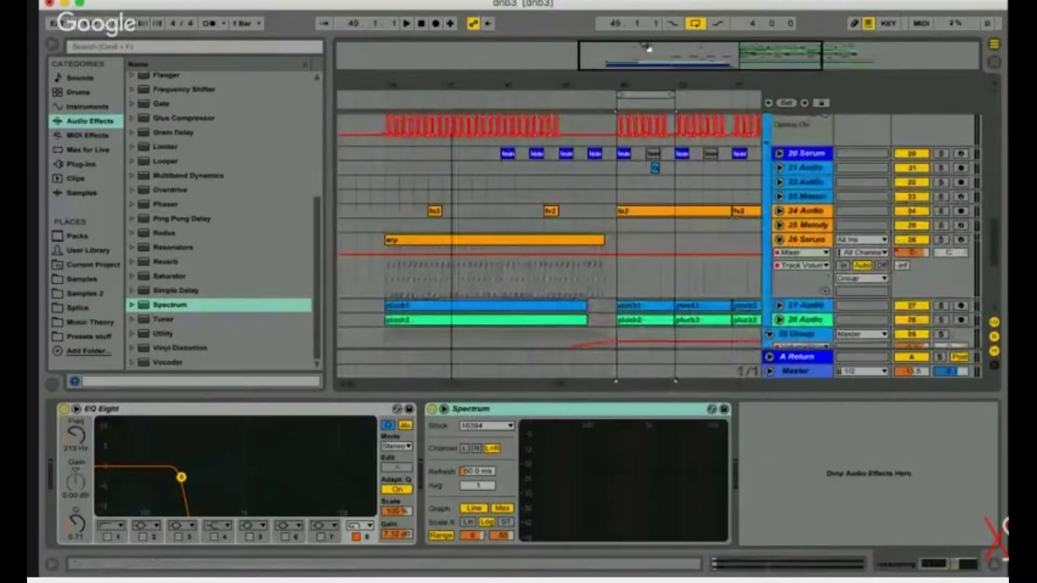
pyautogui.moveTo(648, 47); pyautogui.dragTo(647, 33)
pyautogui.click(408, 209)
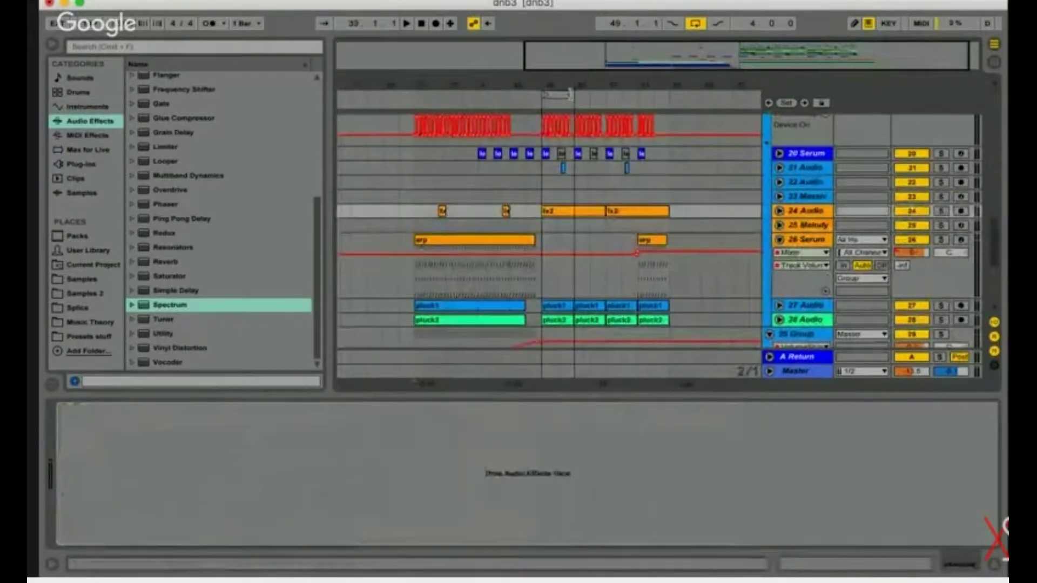
pyautogui.moveTo(573, 95); pyautogui.dragTo(669, 86)
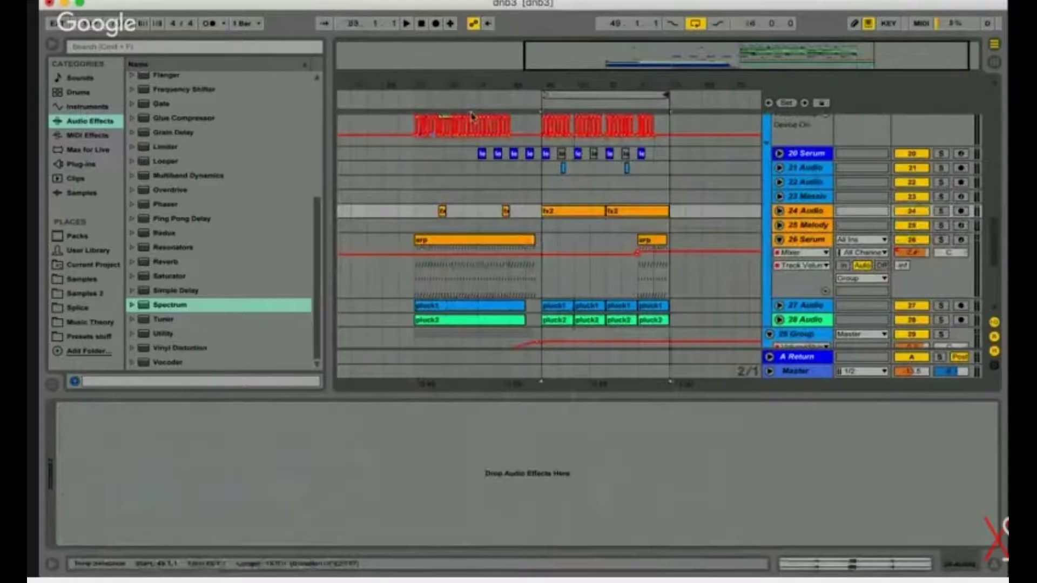
# Select bars 33 to 49 across 22 Audio through 29 Group and listen to the arrangement from bar 33.
pyautogui.moveTo(414, 185); pyautogui.dragTo(541, 341)
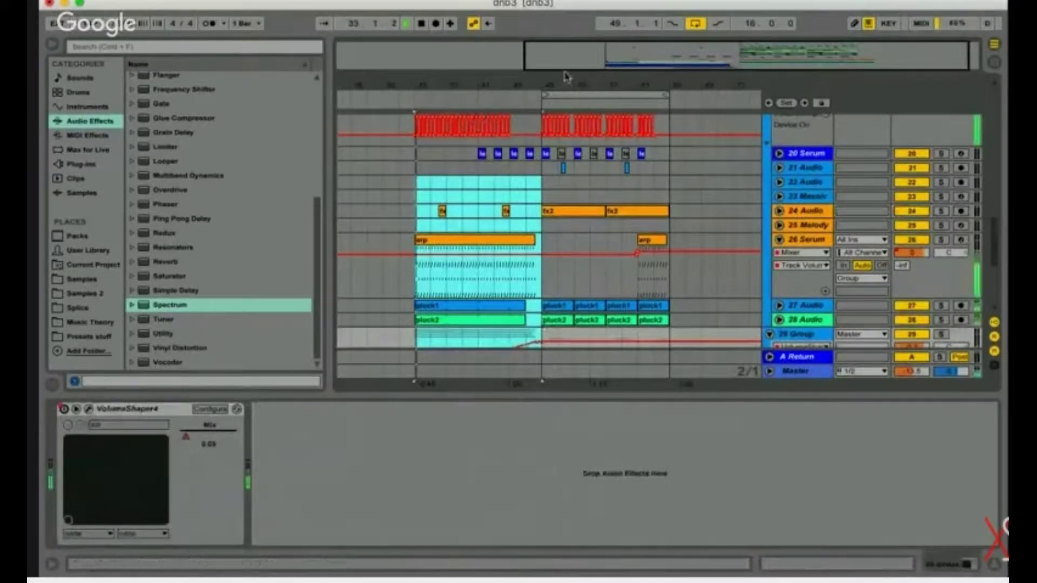
pyautogui.press('space')
pyautogui.press('Tab')
pyautogui.press('Tab')
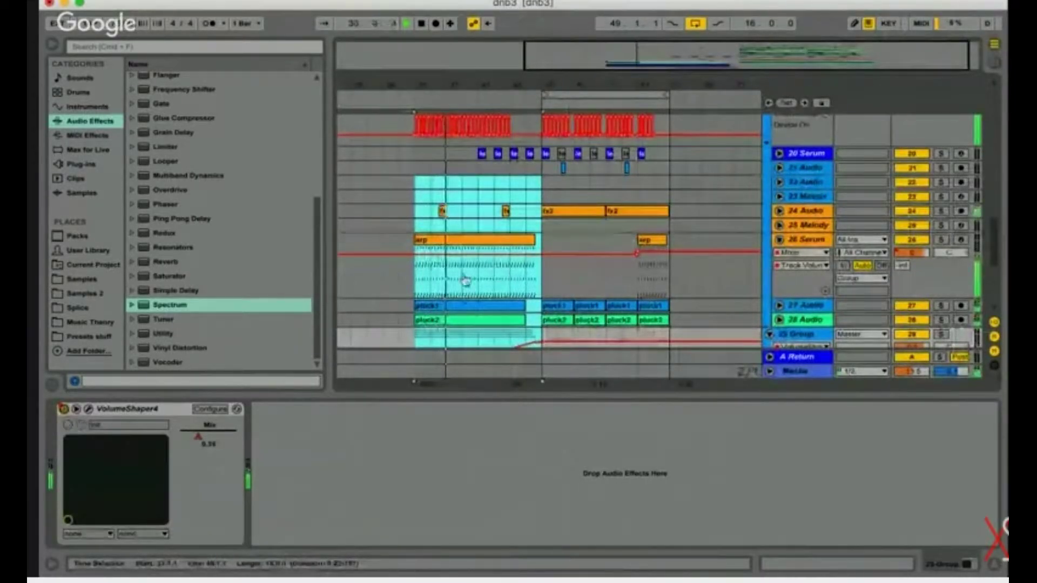
pyautogui.click(531, 329)
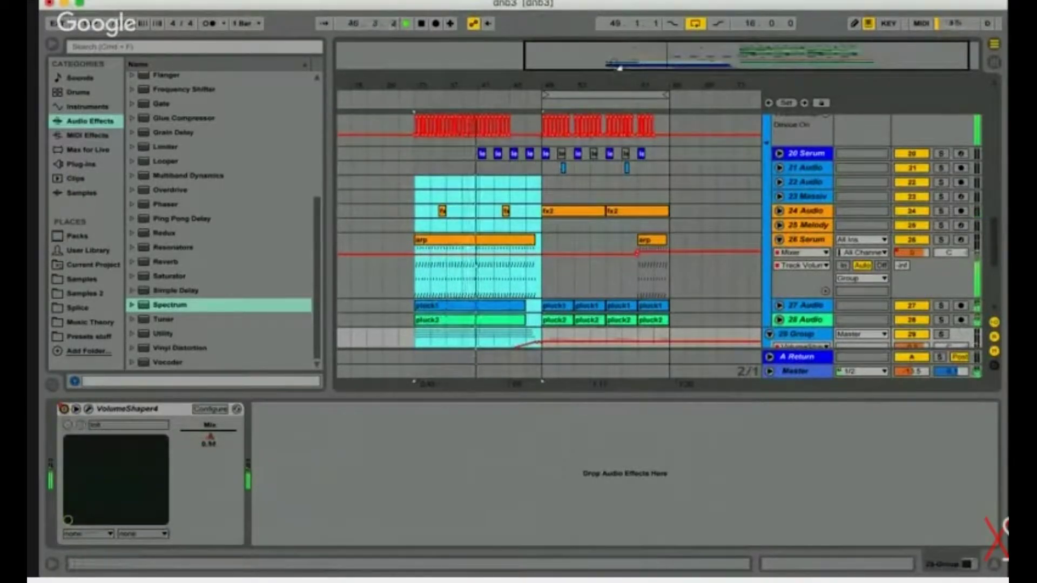
pyautogui.moveTo(619, 68); pyautogui.dragTo(622, 54)
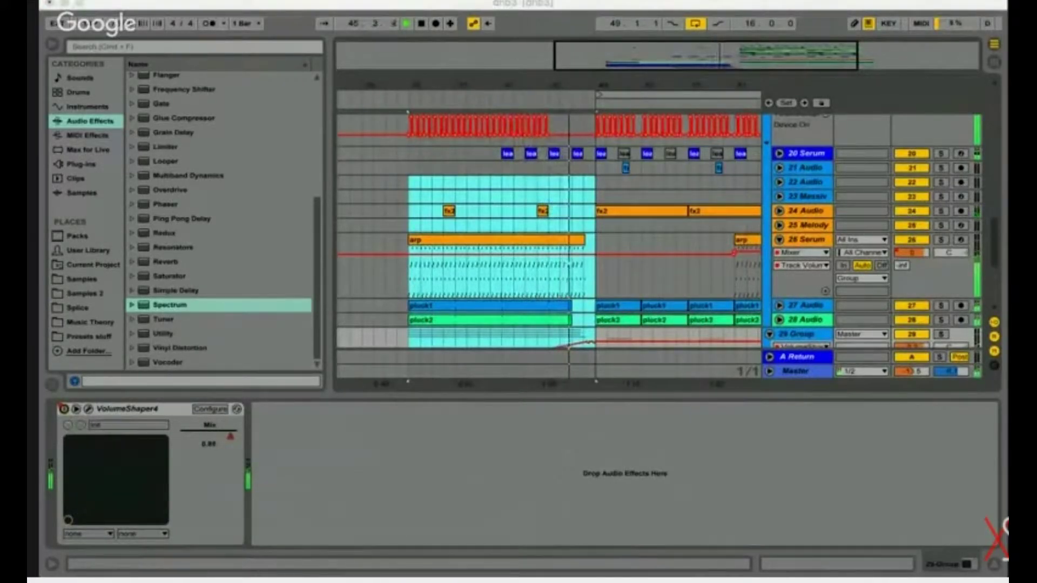
pyautogui.click(878, 527)
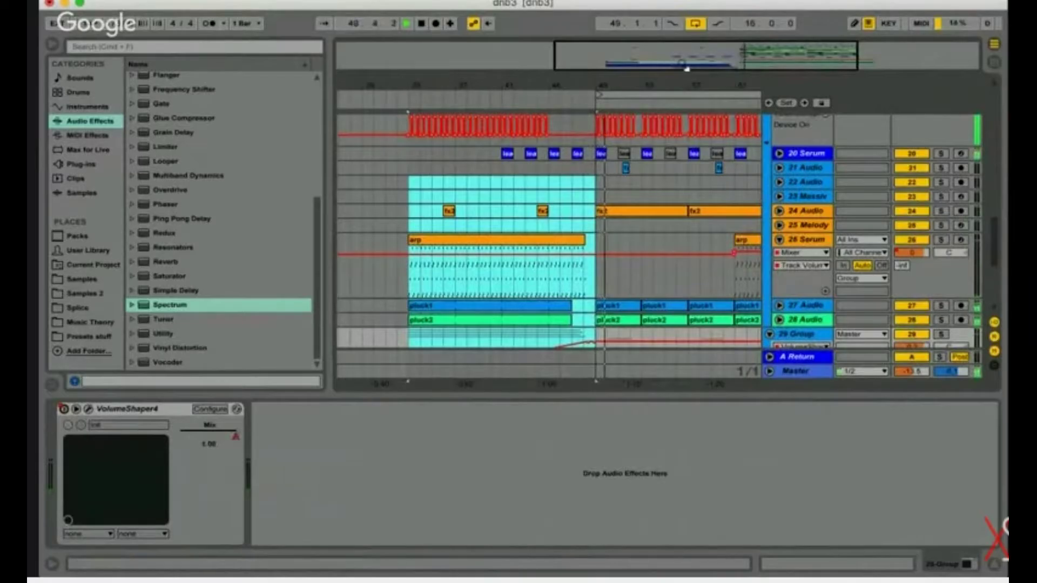
pyautogui.moveTo(686, 69); pyautogui.dragTo(683, 65)
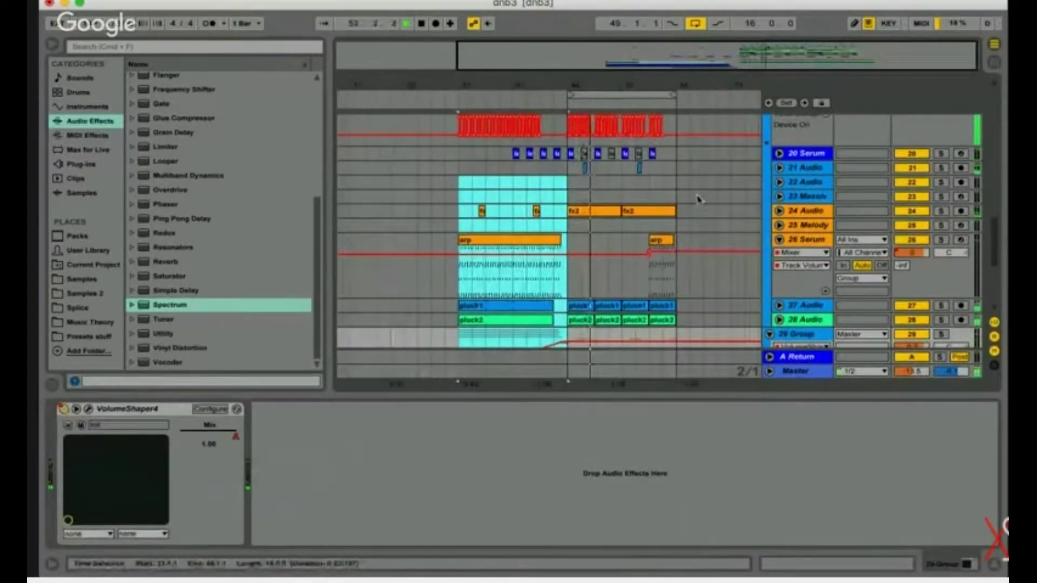
pyautogui.moveTo(576, 70); pyautogui.dragTo(586, 170)
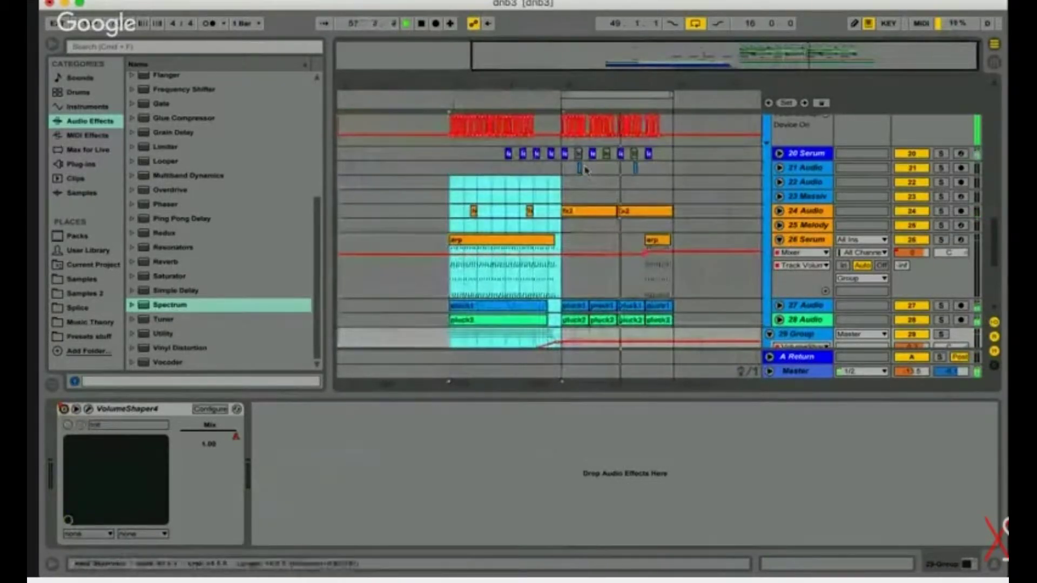
# Examine the clips and automation on the grouped tracks during playback, including the percussion audio, and stop playback.
pyautogui.scroll(-3, 498, 217)
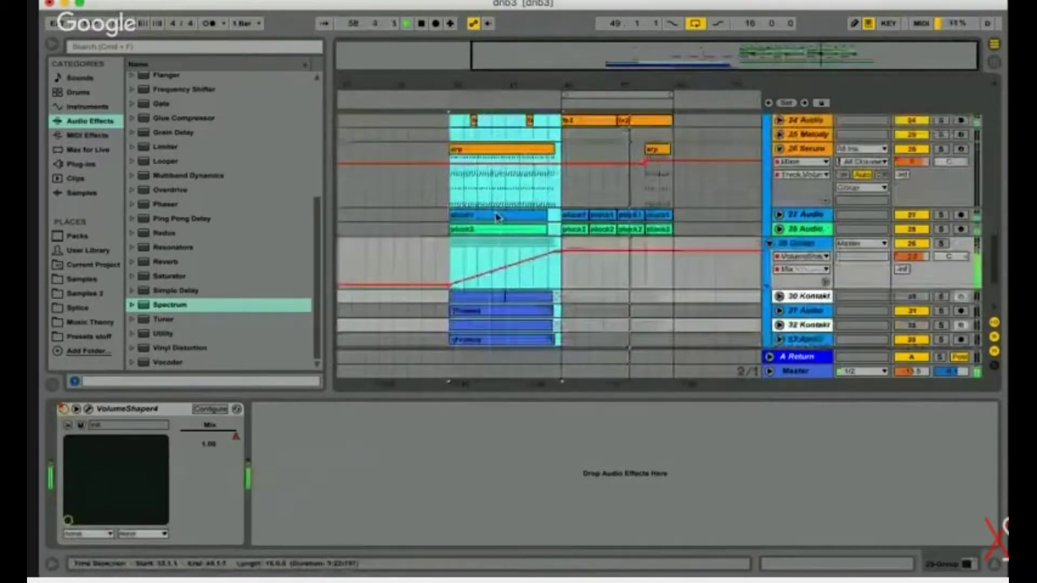
pyautogui.scroll(-5, 496, 218)
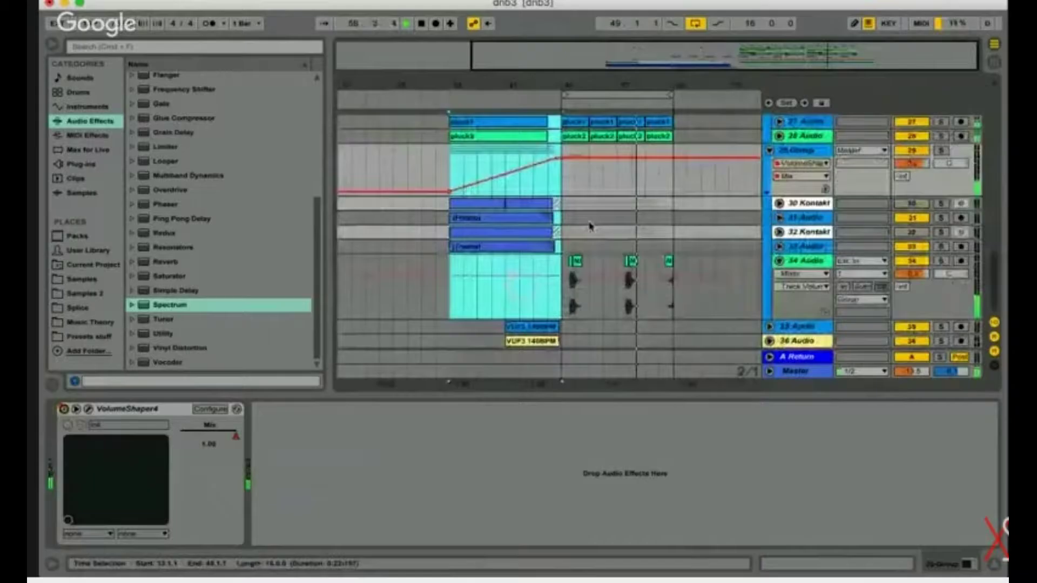
pyautogui.scroll(10, 590, 226)
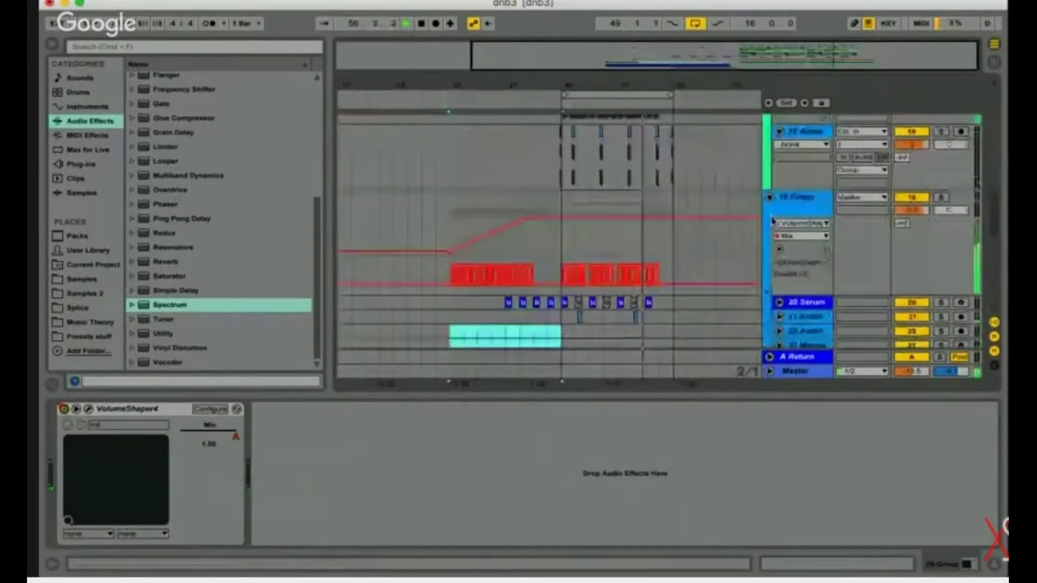
pyautogui.scroll(-8, 769, 224)
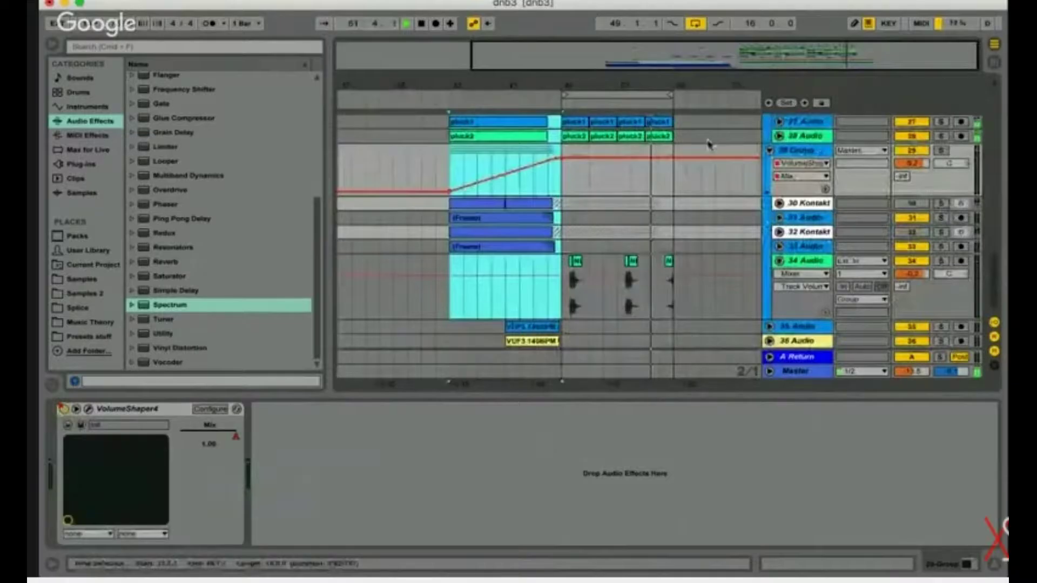
pyautogui.moveTo(645, 85); pyautogui.dragTo(645, 70)
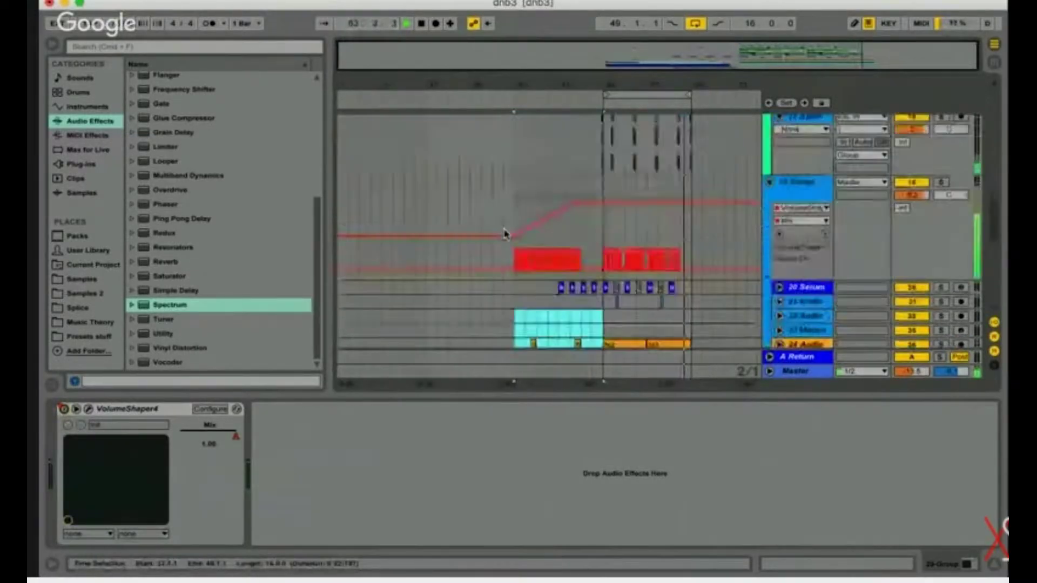
pyautogui.scroll(10, 510, 233)
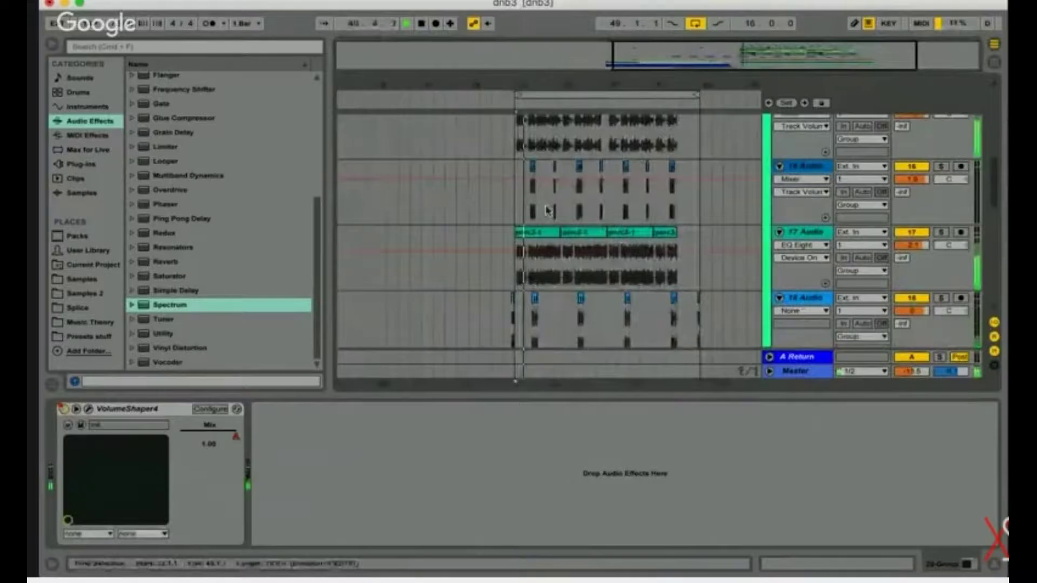
pyautogui.press('space')
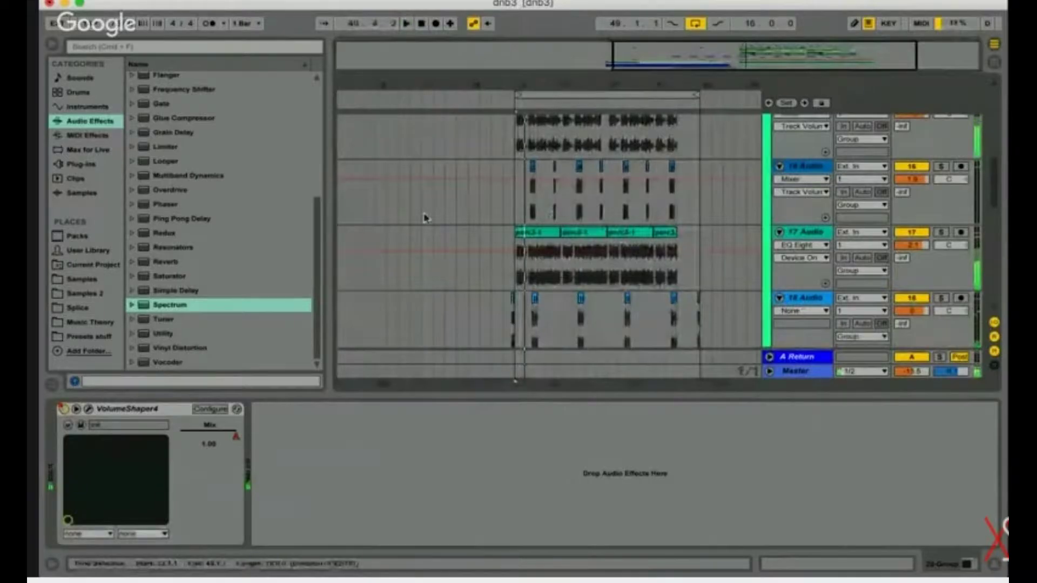
pyautogui.click(415, 281)
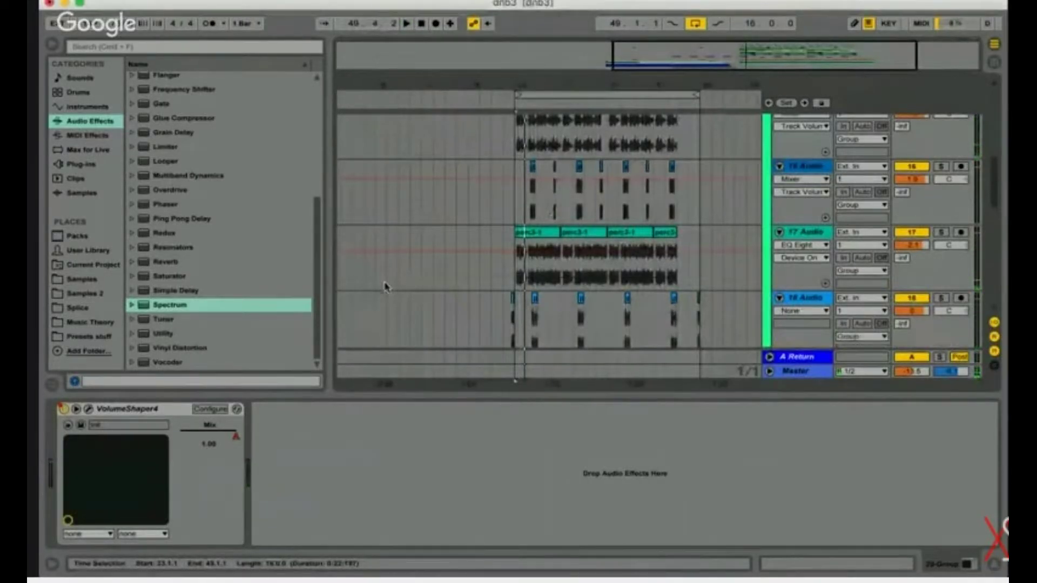
# Switch to the Untitled set holding the PLAYMA - Prism reference track and lower its track volume to -11.2 dB during playback.
pyautogui.press('super+Tab')
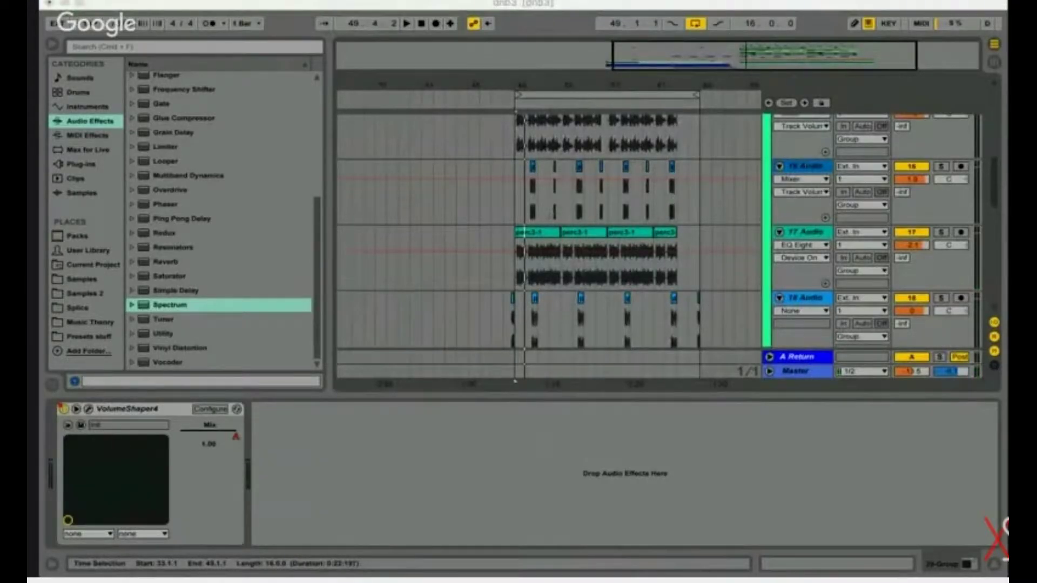
pyautogui.click(781, 468)
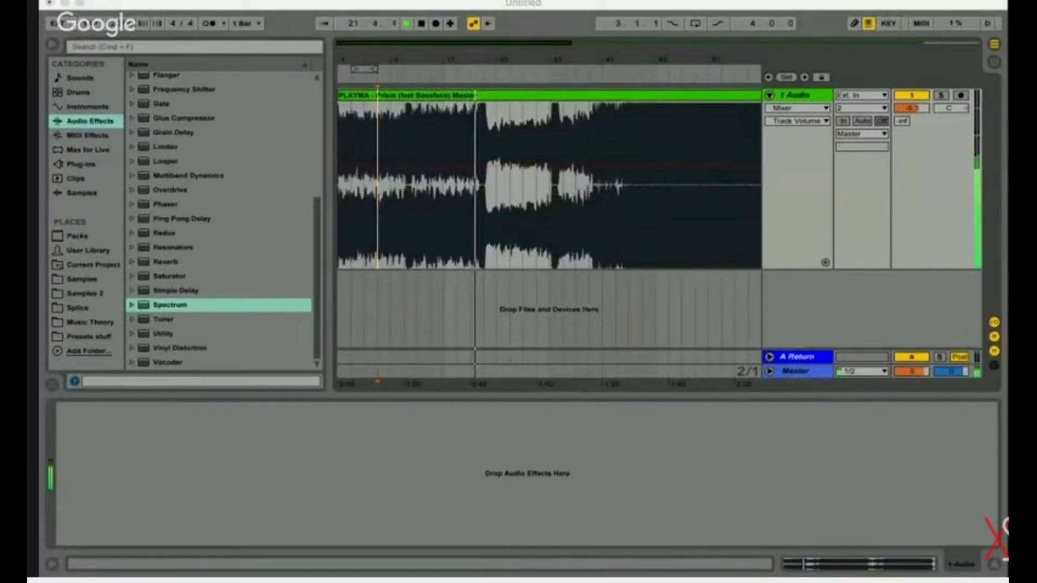
pyautogui.click(490, 101)
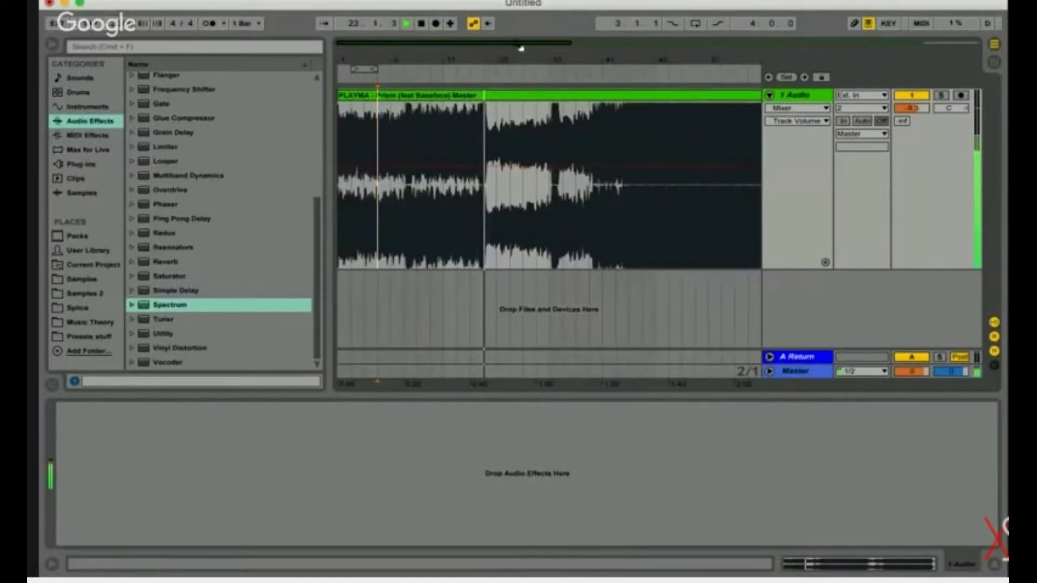
pyautogui.moveTo(521, 47); pyautogui.dragTo(523, 103)
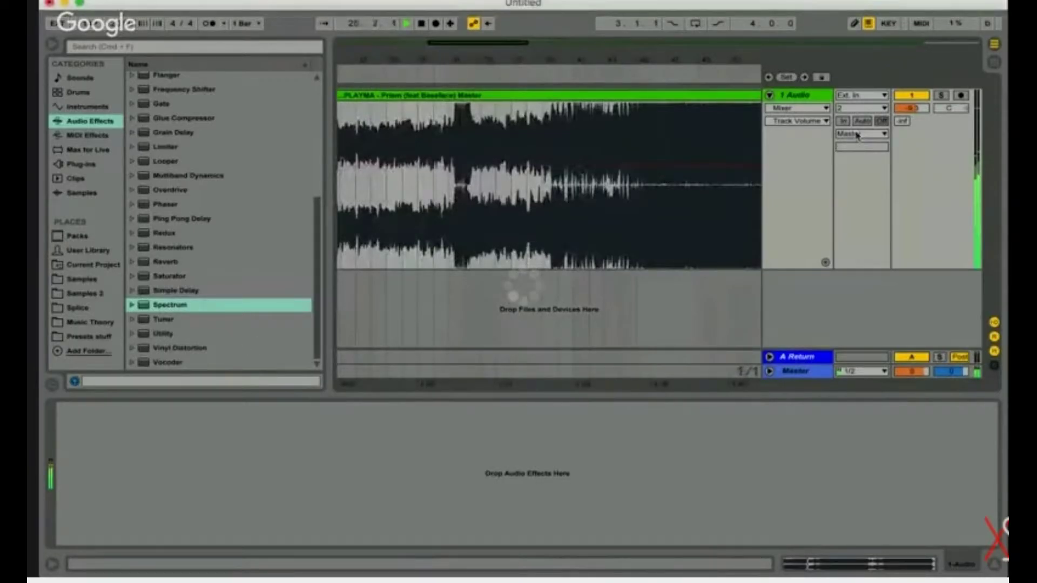
pyautogui.moveTo(913, 107); pyautogui.dragTo(919, 110)
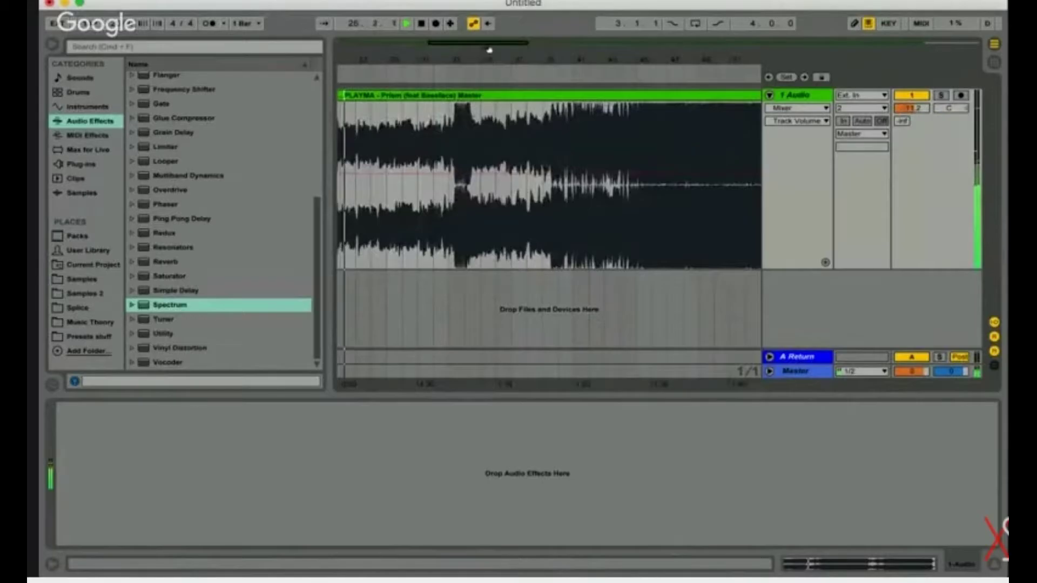
# Select bars 23 to 35 of the reference track, covering its drop section.
pyautogui.moveTo(489, 47); pyautogui.dragTo(488, 18)
pyautogui.moveTo(440, 195); pyautogui.dragTo(533, 195)
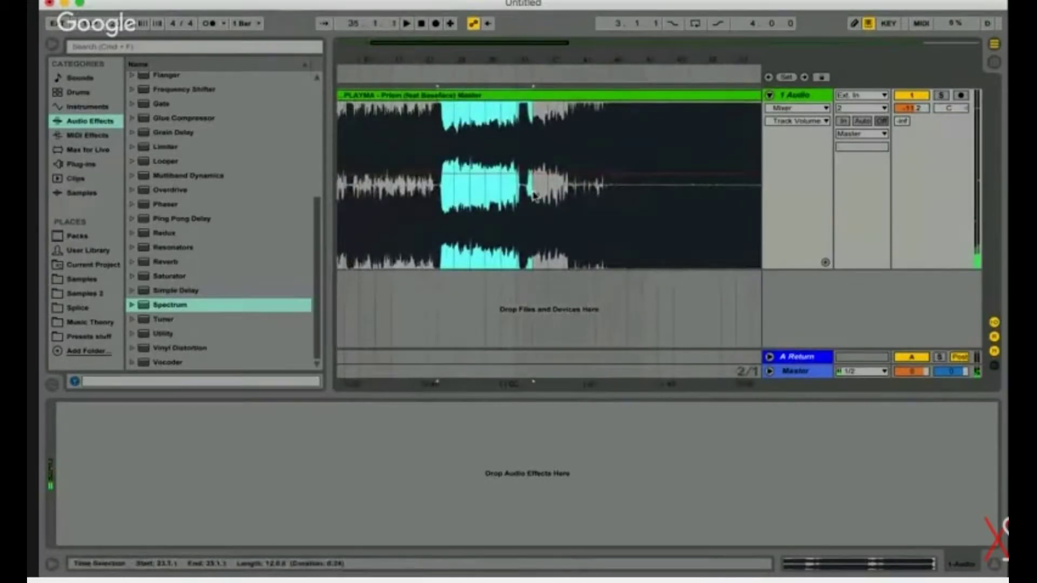
pyautogui.hscroll(-3, 533, 196)
pyautogui.press('super+Tab')
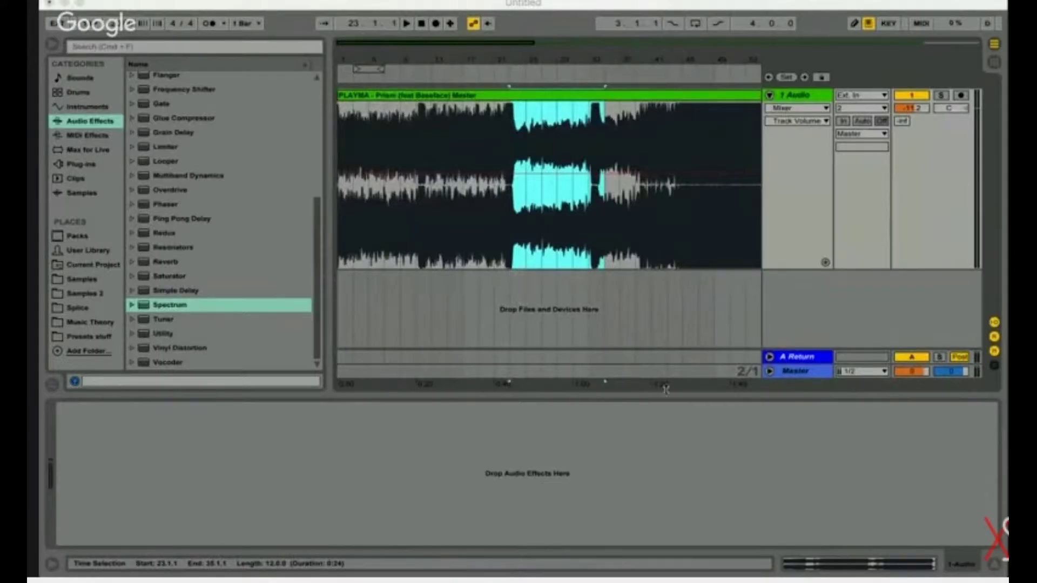
pyautogui.click(762, 471)
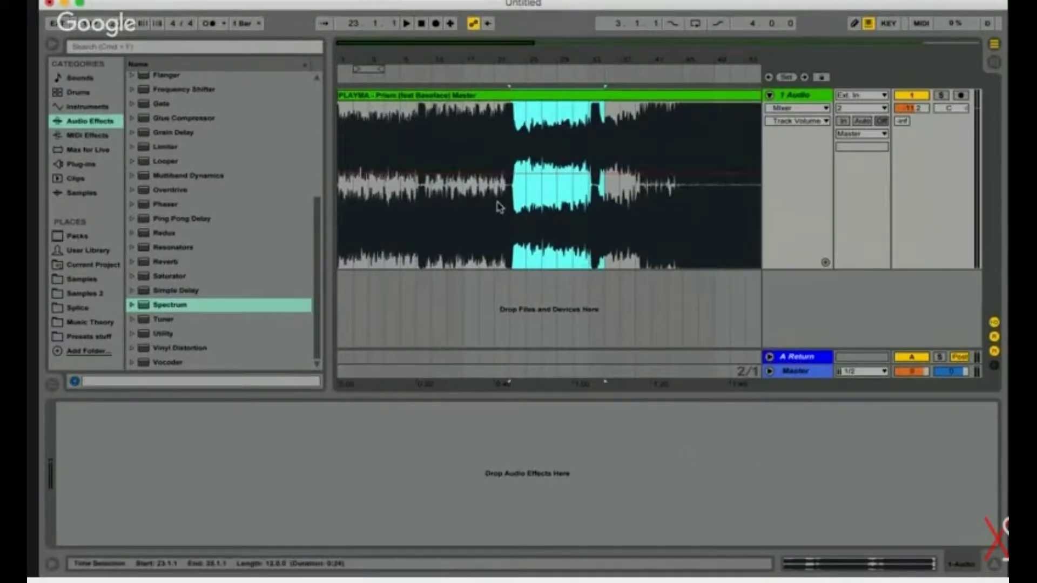
# Listen to the reference track's drop from bar 31.
pyautogui.moveTo(502, 47); pyautogui.dragTo(505, 49)
pyautogui.click(440, 216)
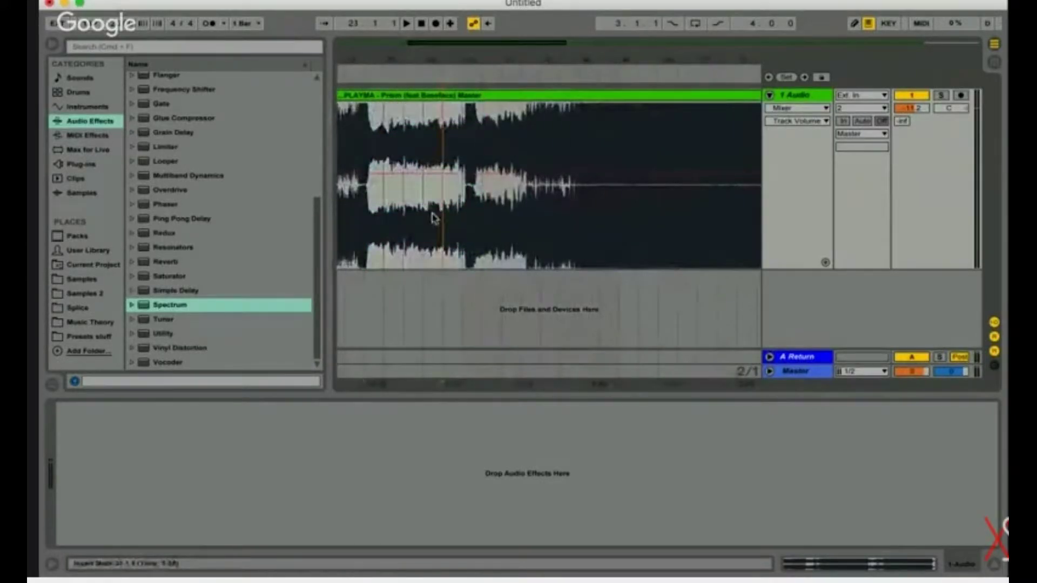
pyautogui.press('space')
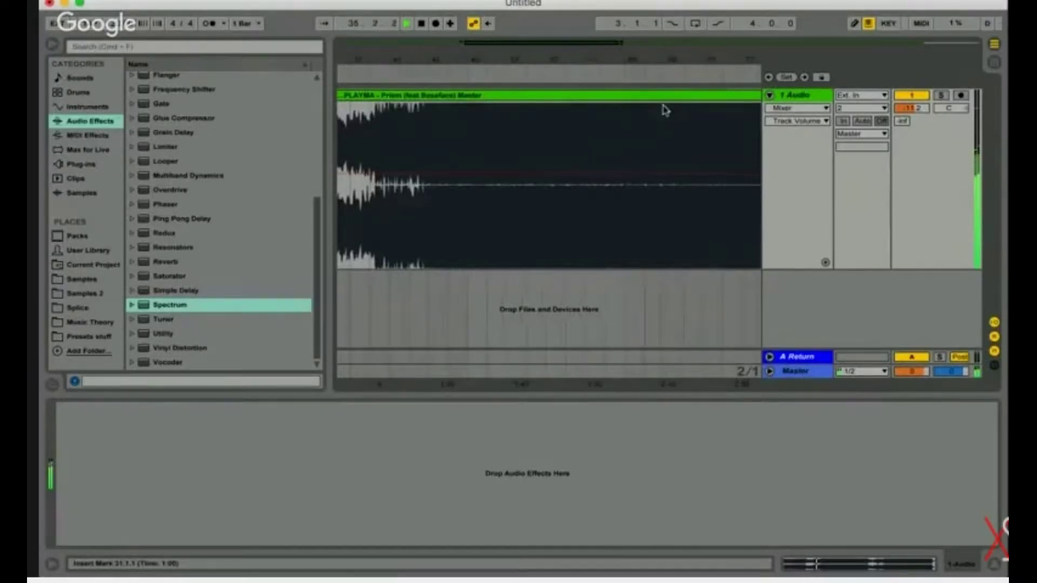
# Play the reference track from bar 61, in the break before its second drop, and adjust its track volume.
pyautogui.moveTo(514, 58); pyautogui.dragTo(514, 35)
pyautogui.click(517, 203)
pyautogui.press('space')
pyautogui.press('space')
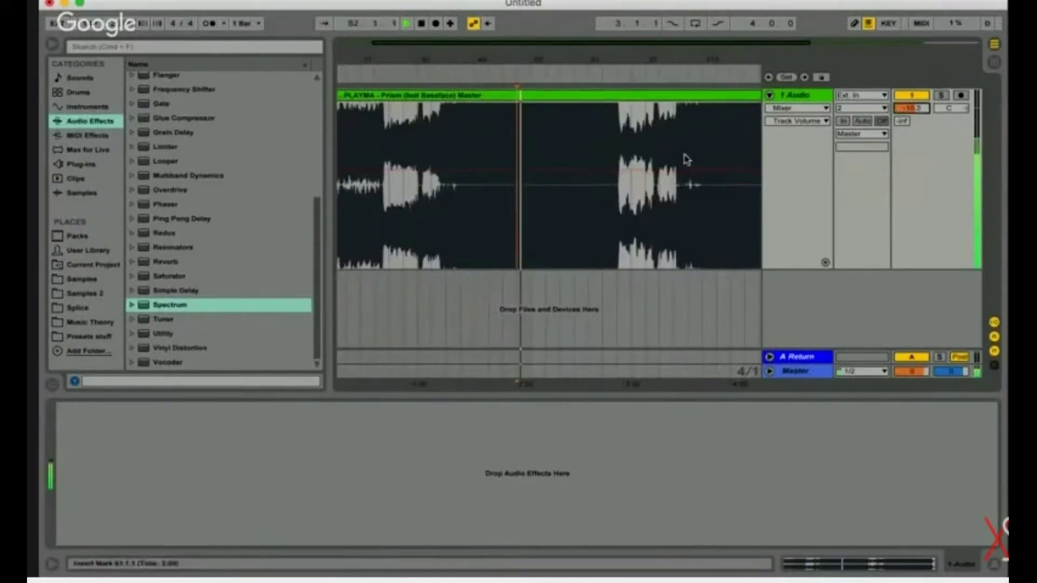
pyautogui.moveTo(915, 110); pyautogui.dragTo(916, 98)
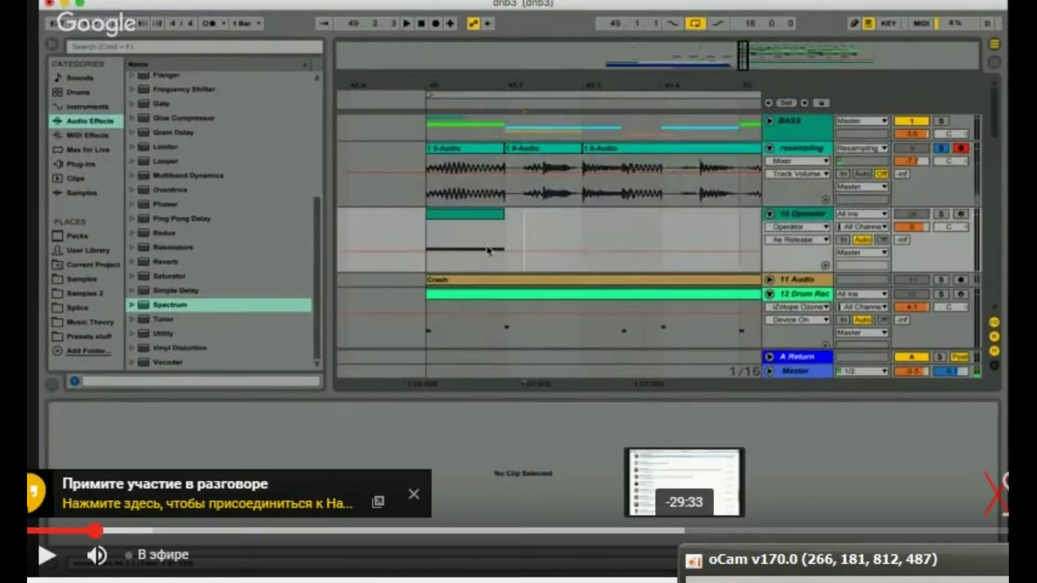
pyautogui.click(47, 555)
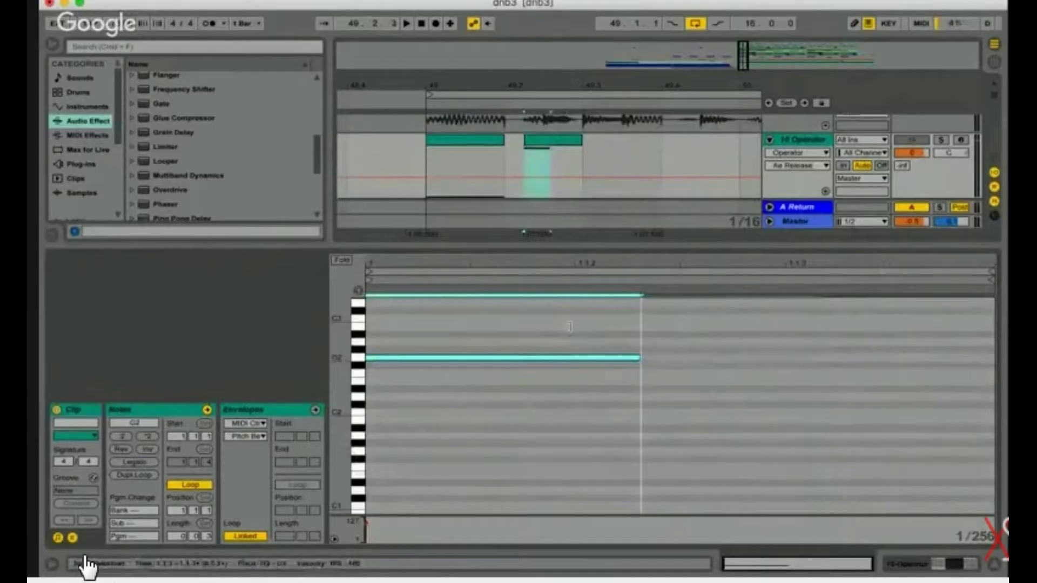
pyautogui.moveTo(100, 543)
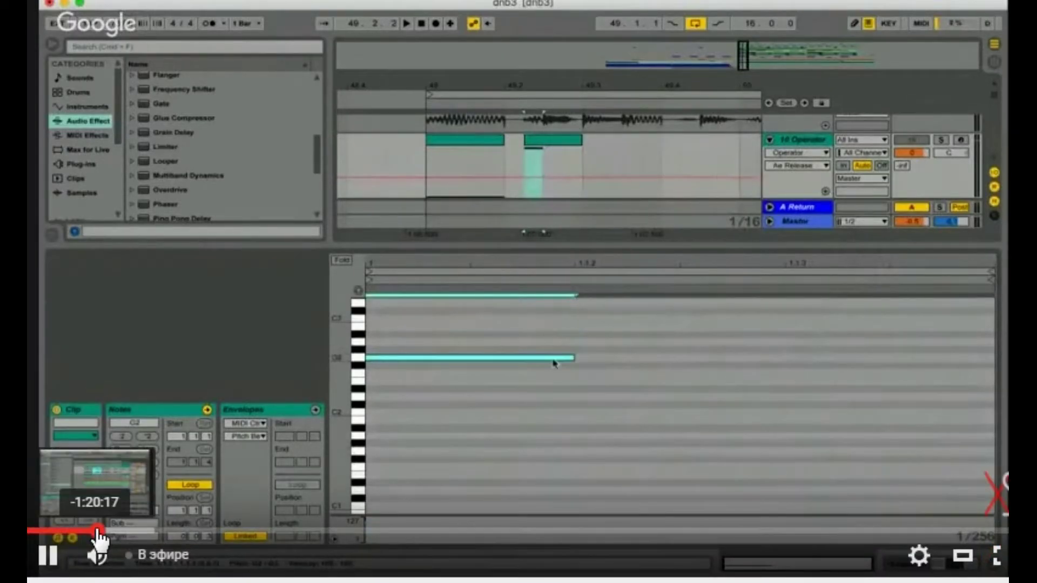
pyautogui.click(65, 530)
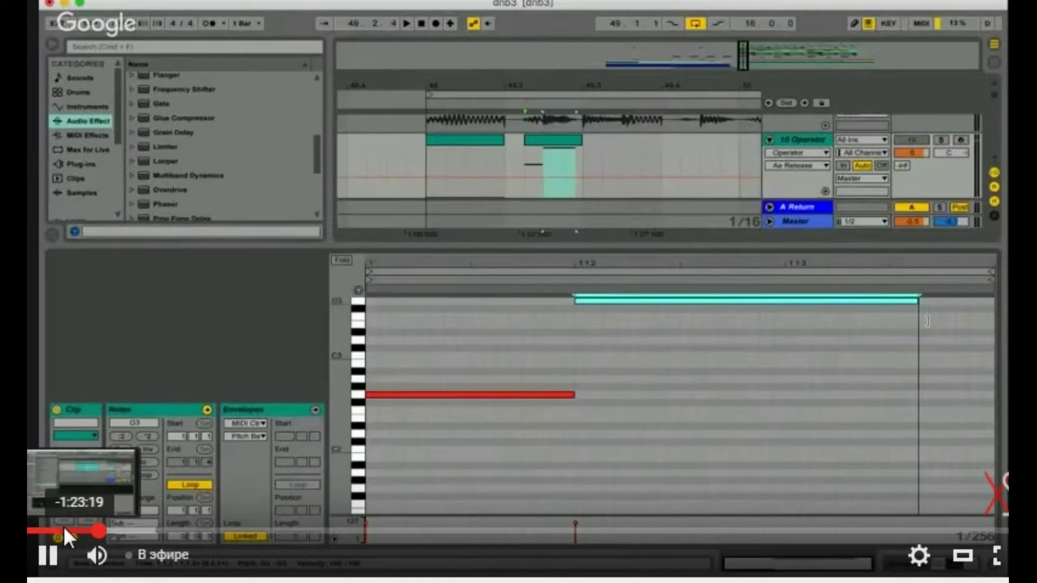
pyautogui.click(46, 556)
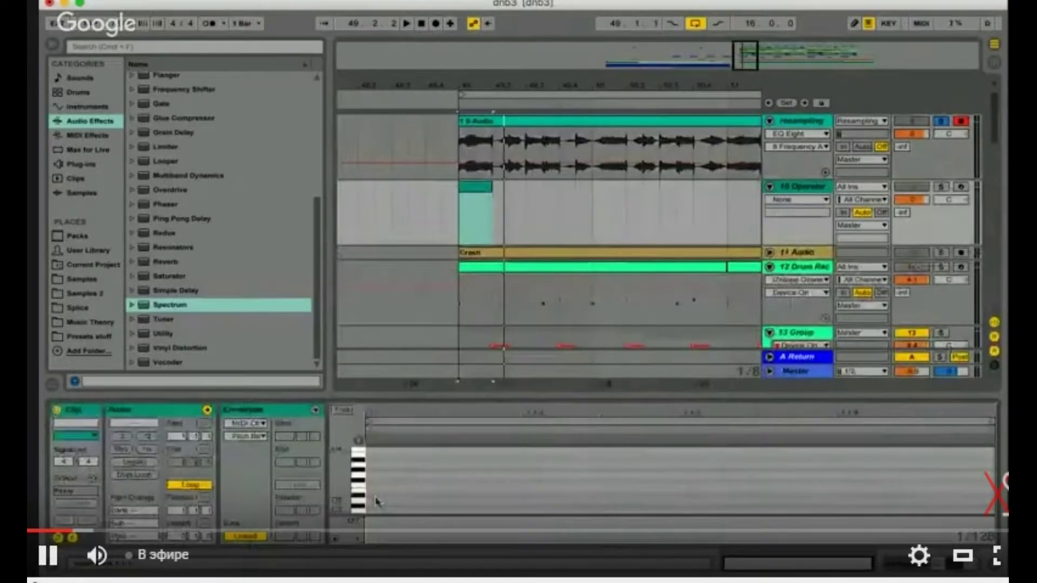
pyautogui.click(48, 561)
pyautogui.click(47, 562)
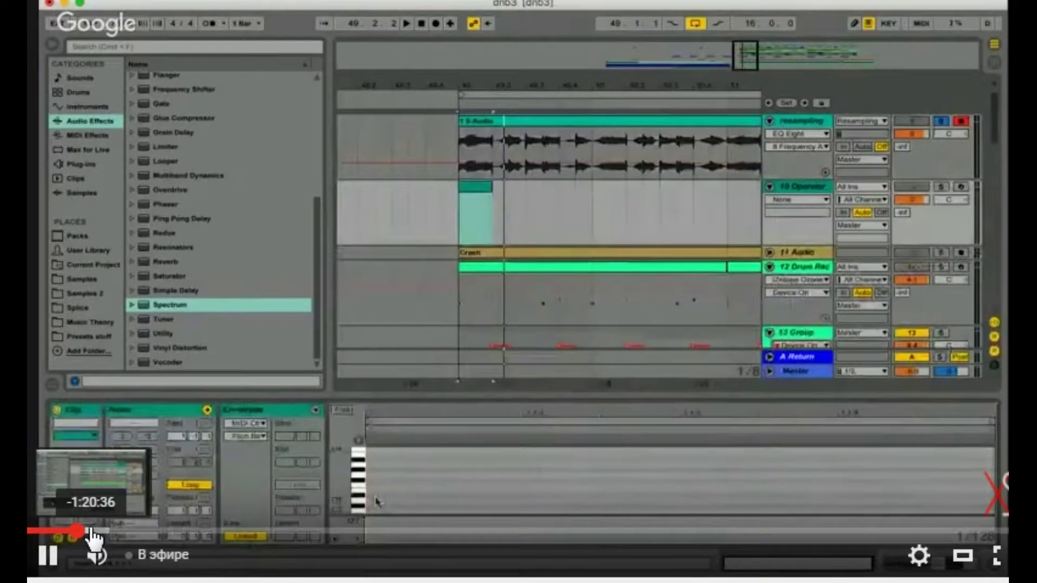
pyautogui.click(91, 532)
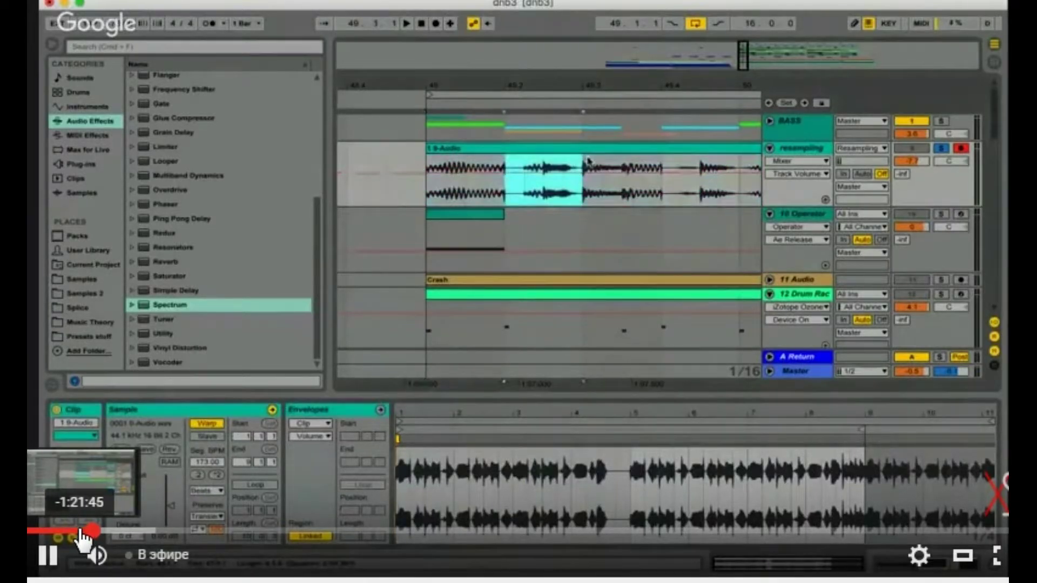
pyautogui.click(81, 530)
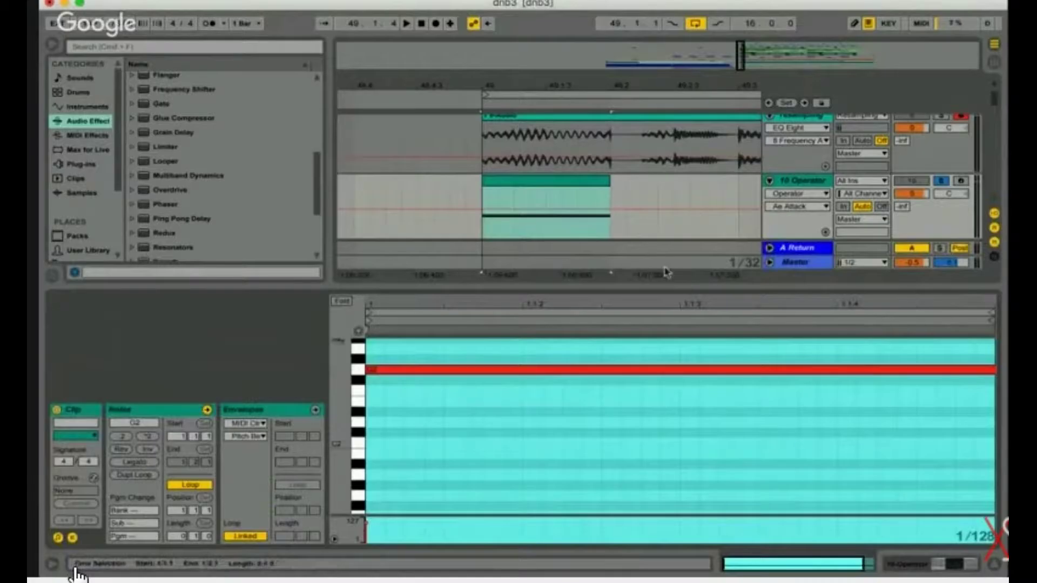
pyautogui.moveTo(667, 272)
pyautogui.moveTo(76, 569)
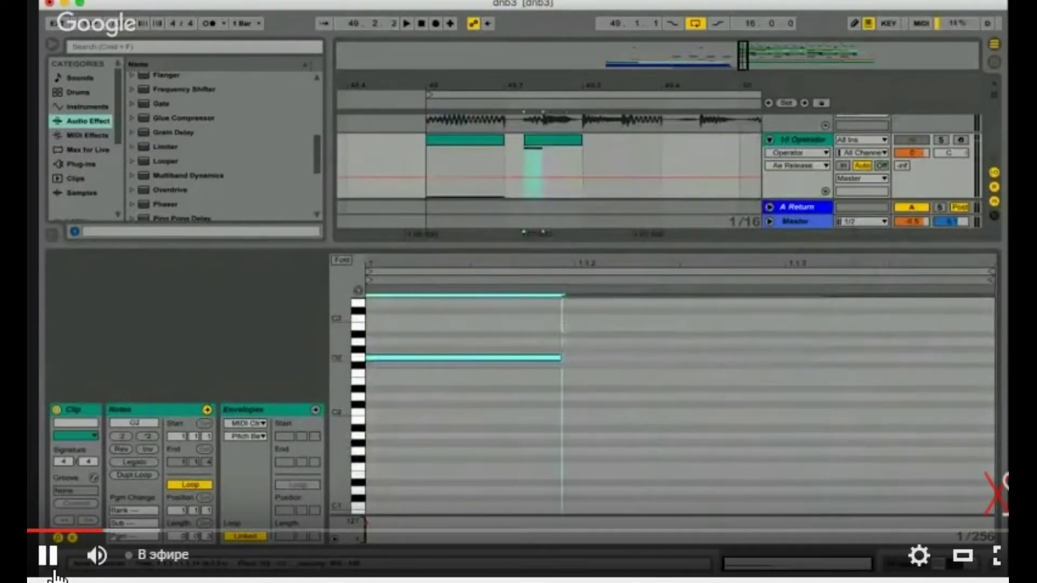
# Extend the G2 note in the second Operator clip to 1.1.2 and duplicate it directly after itself.
pyautogui.moveTo(562, 357); pyautogui.dragTo(579, 354)
pyautogui.moveTo(554, 357); pyautogui.dragTo(763, 362)
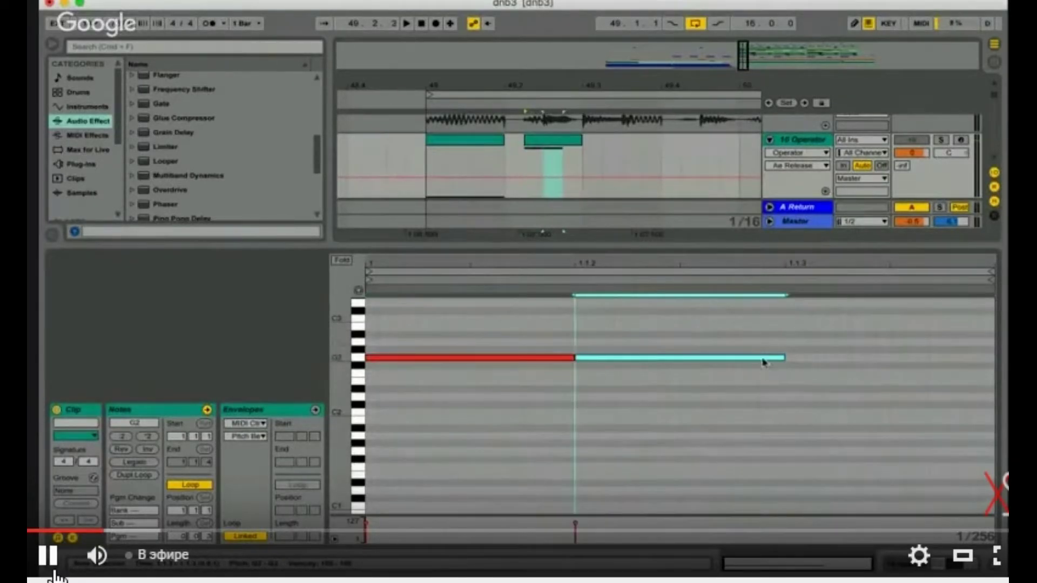
# Raise the duplicated note in the Operator clip one octave to G3 and lengthen it slightly past 1.1.3.
pyautogui.hotkey('shift', 'Up')
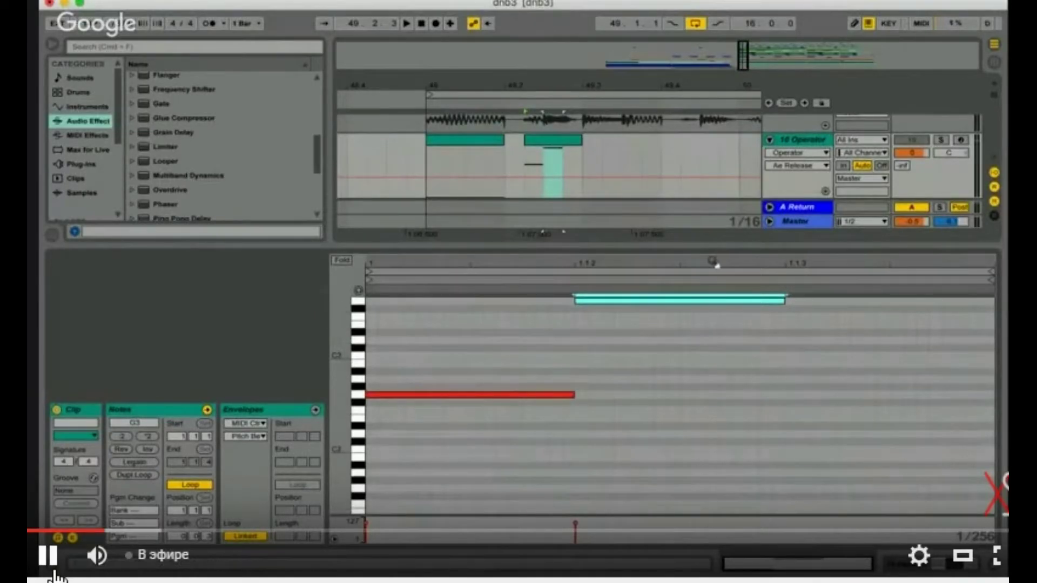
pyautogui.moveTo(786, 301); pyautogui.dragTo(830, 321)
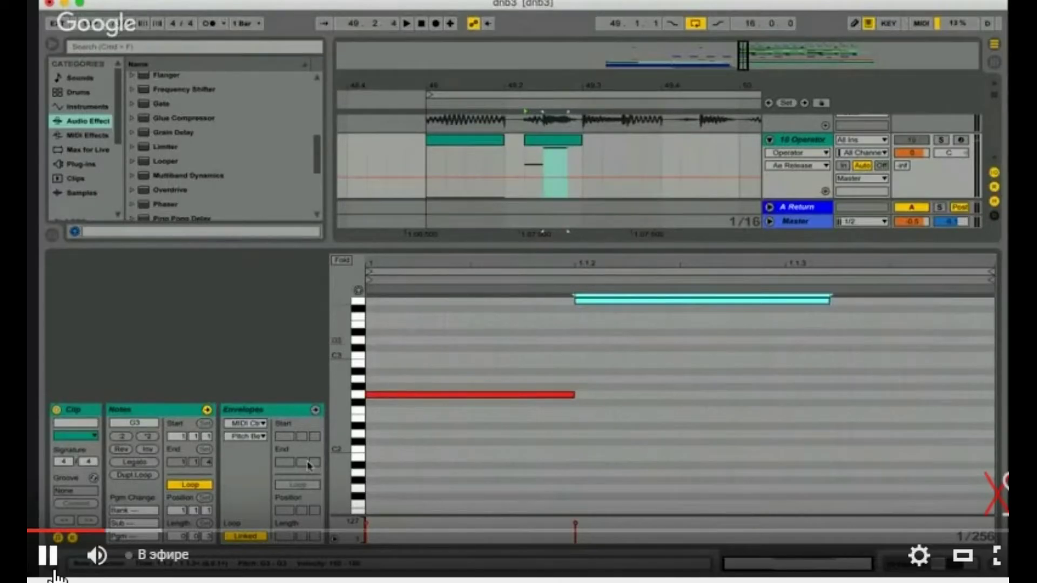
pyautogui.scroll(3, 588, 370)
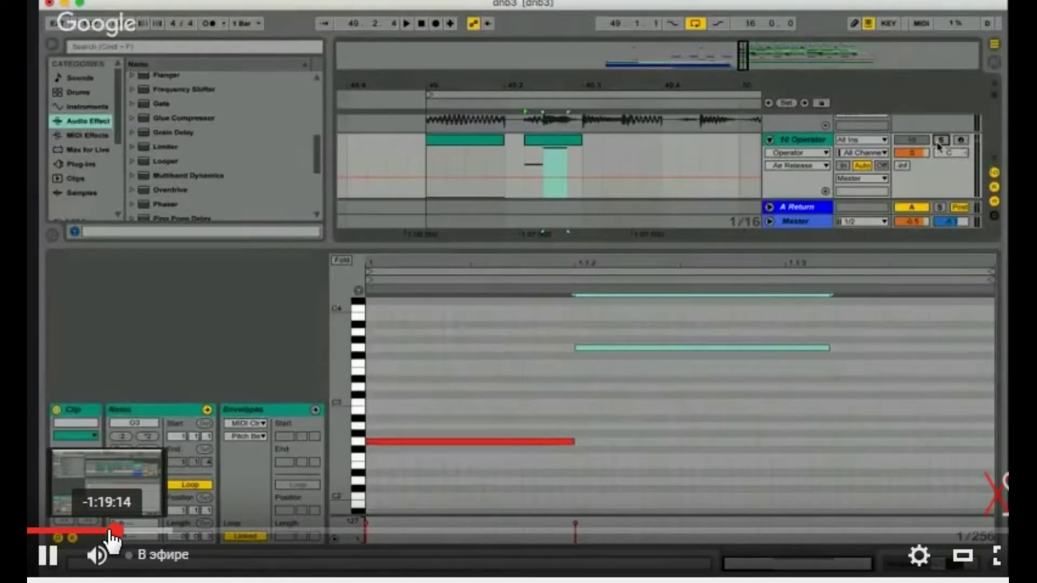
pyautogui.click(113, 530)
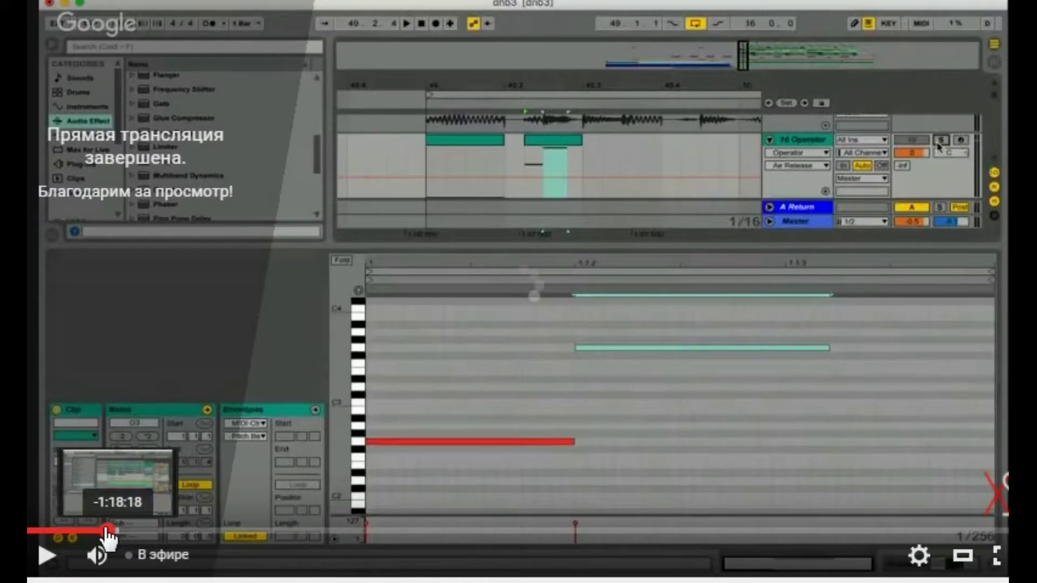
pyautogui.click(107, 531)
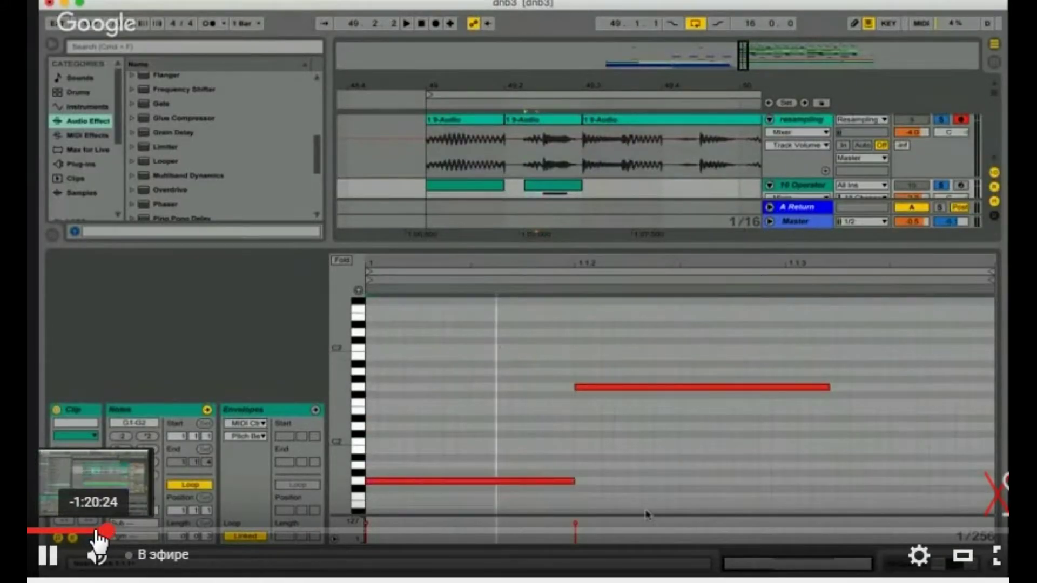
pyautogui.click(97, 532)
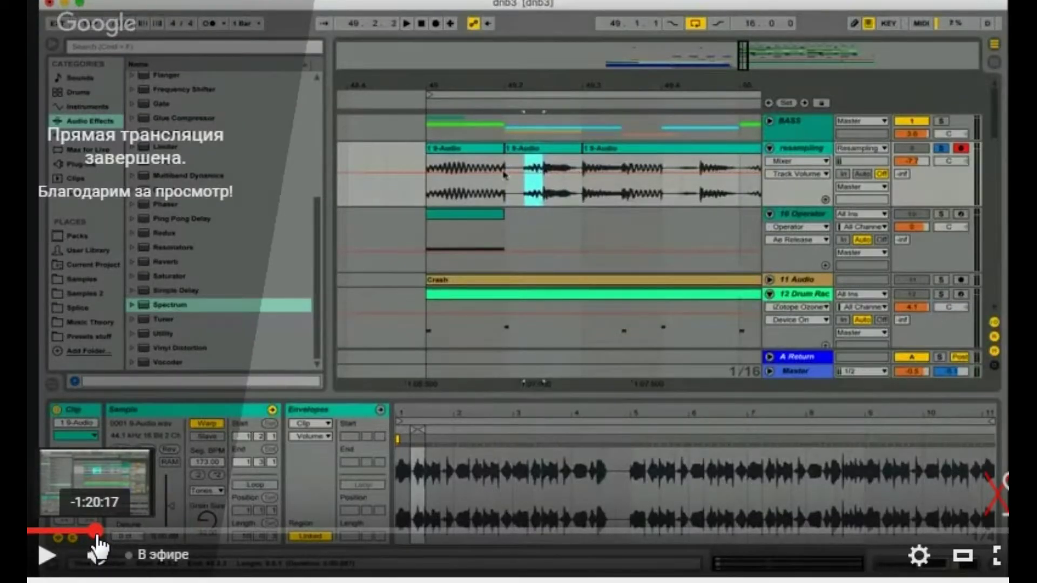
pyautogui.click(97, 533)
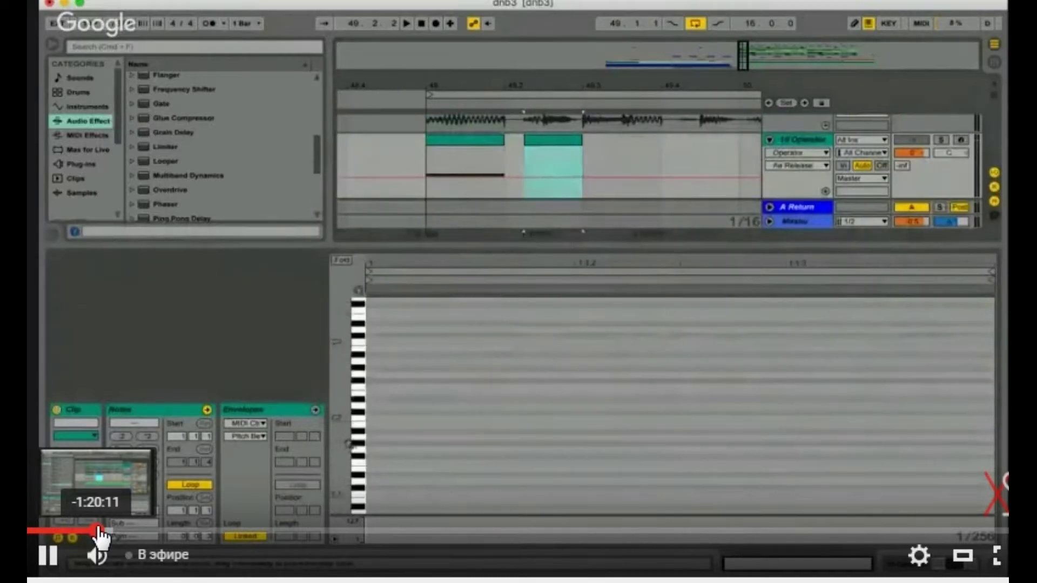
pyautogui.click(102, 531)
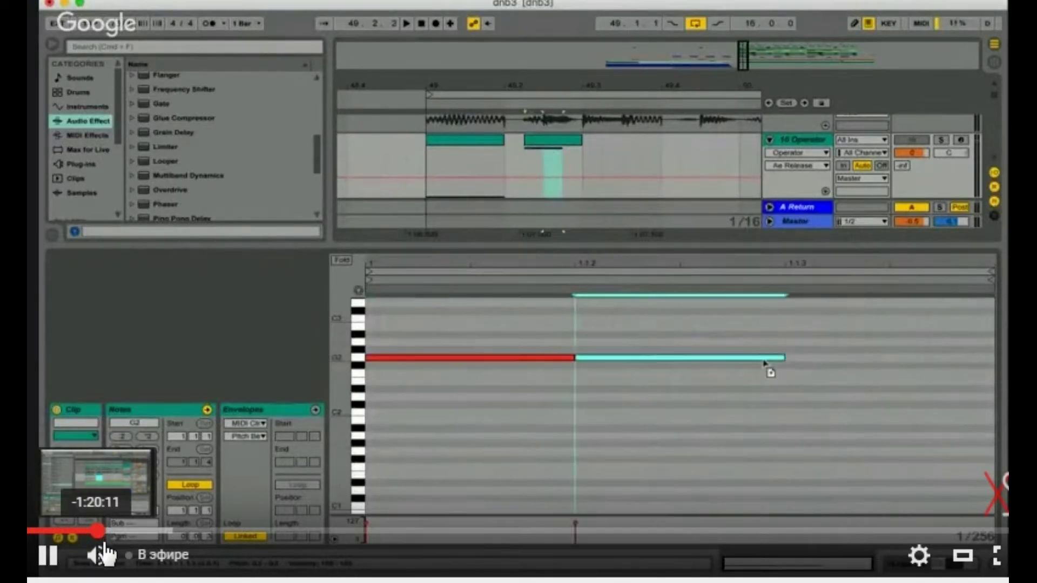
pyautogui.click(112, 531)
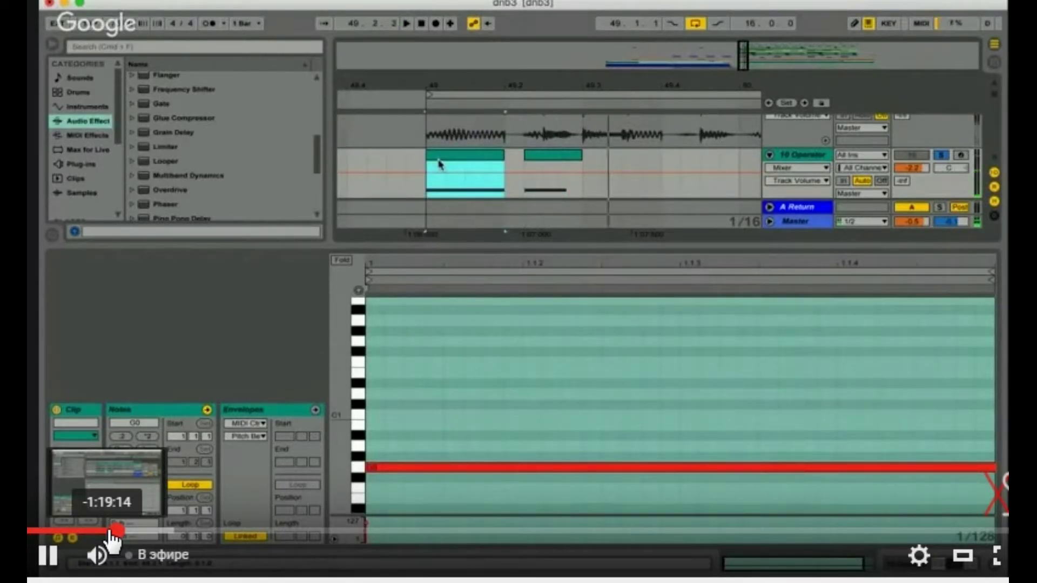
pyautogui.click(122, 532)
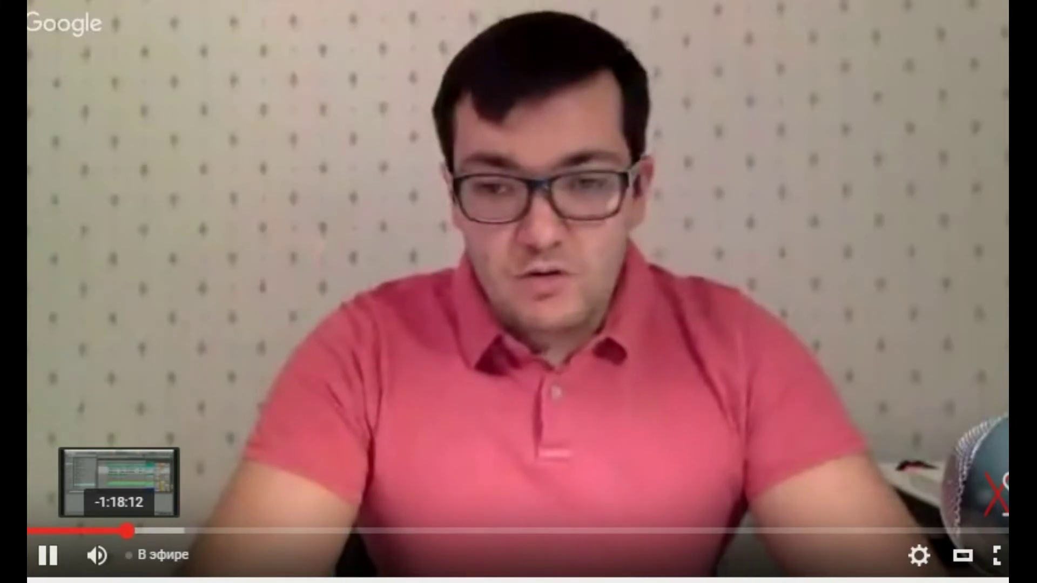
pyautogui.click(284, 579)
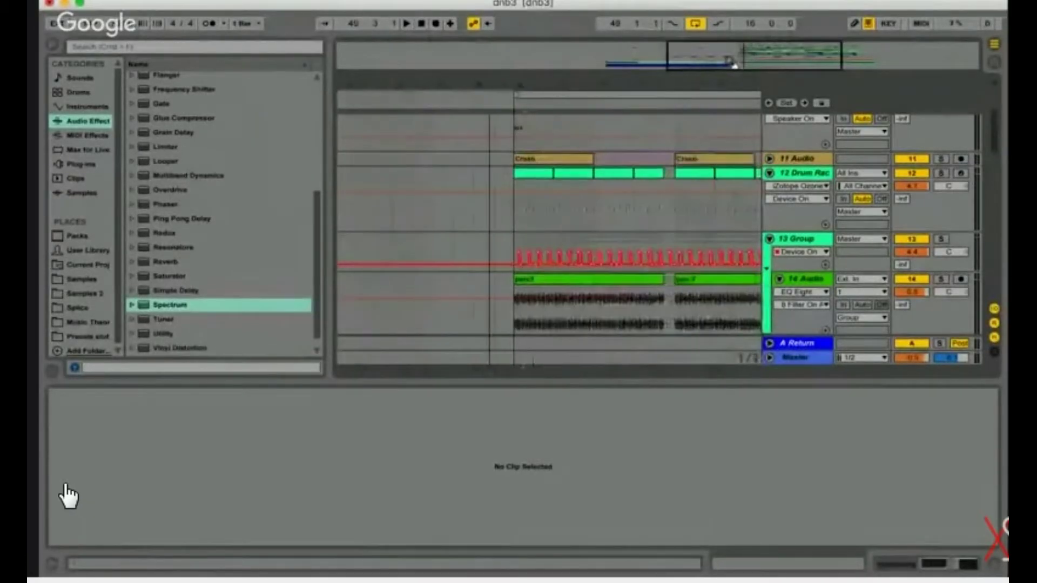
pyautogui.moveTo(57, 530)
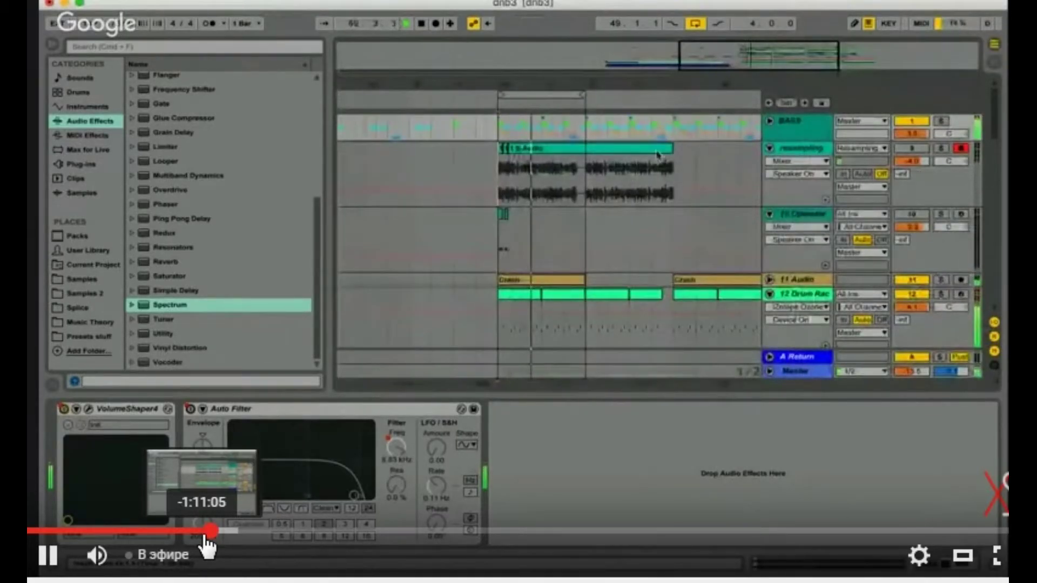
pyautogui.click(218, 534)
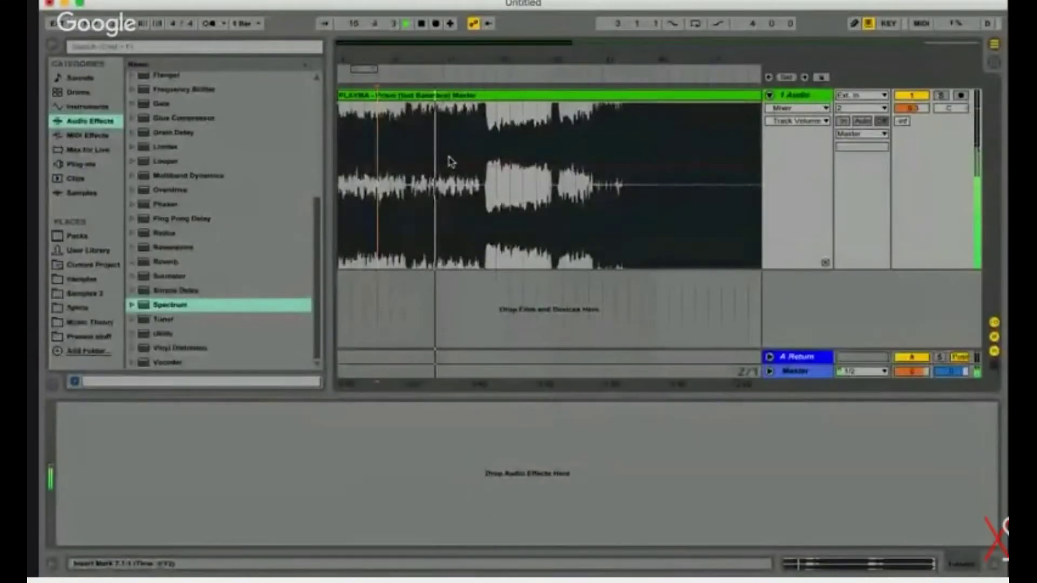
pyautogui.click(672, 571)
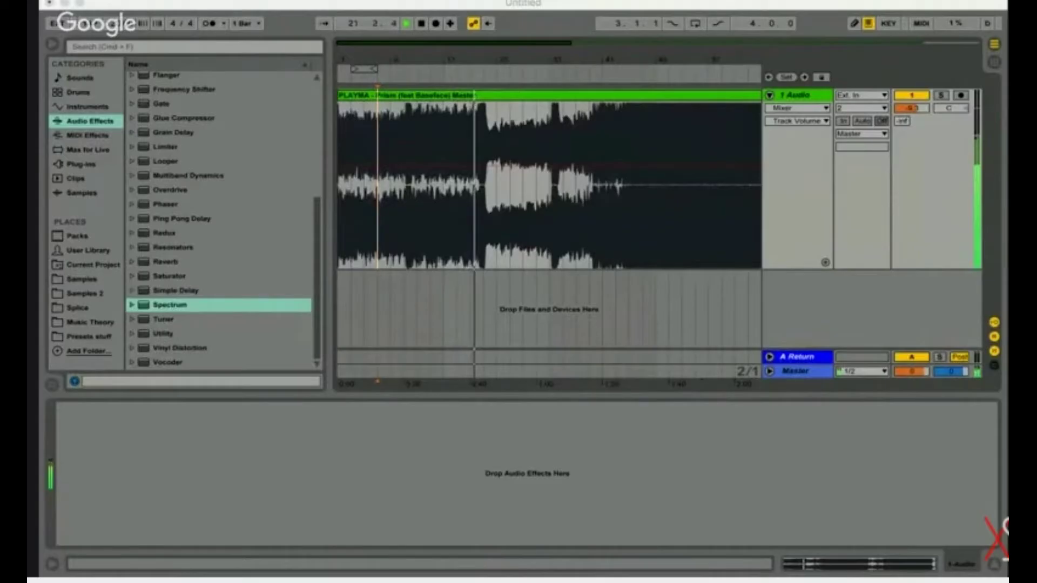
# Stop the PLAYMA - Prism playback and select its section from bar 23 to bar 35 in the arrangement.
pyautogui.click(472, 491)
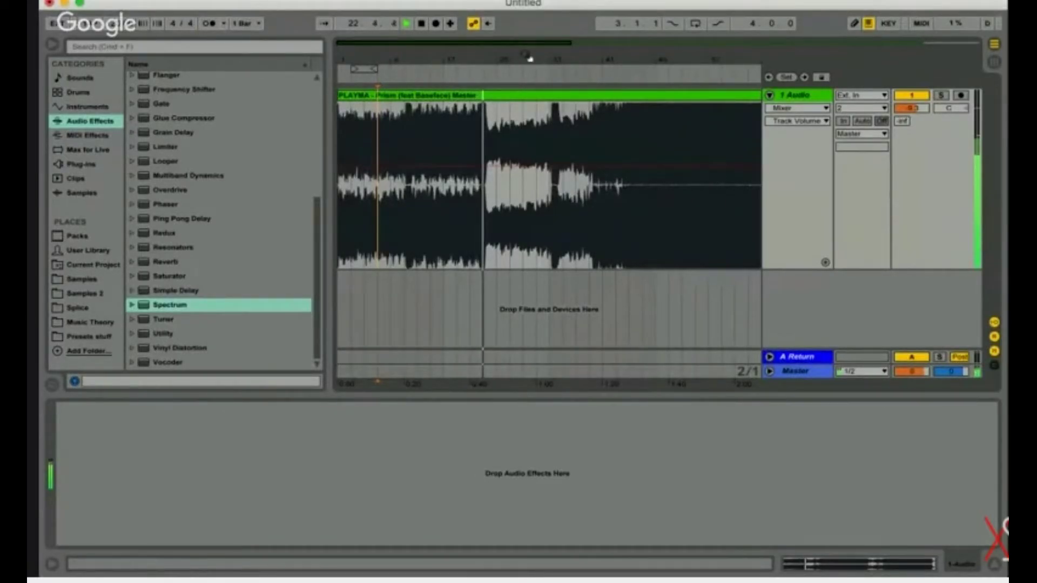
pyautogui.moveTo(521, 46)
pyautogui.mouseDown()
pyautogui.moveTo(521, 67)
pyautogui.moveTo(532, 38)
pyautogui.mouseUp()
pyautogui.press('space')
pyautogui.moveTo(440, 195); pyautogui.dragTo(532, 196)
pyautogui.hscroll(-3, 533, 197)
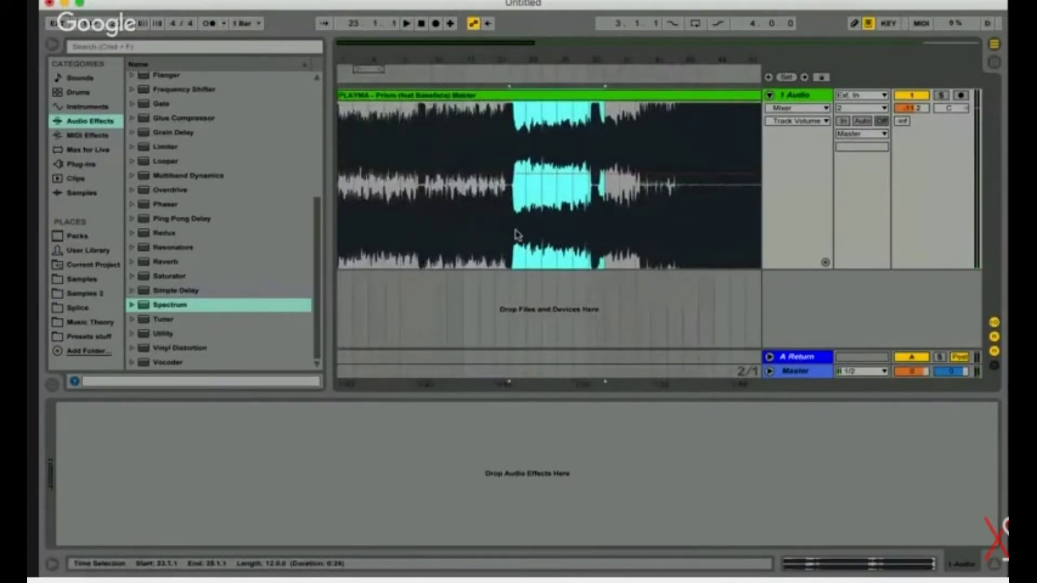
pyautogui.press('super+Tab')
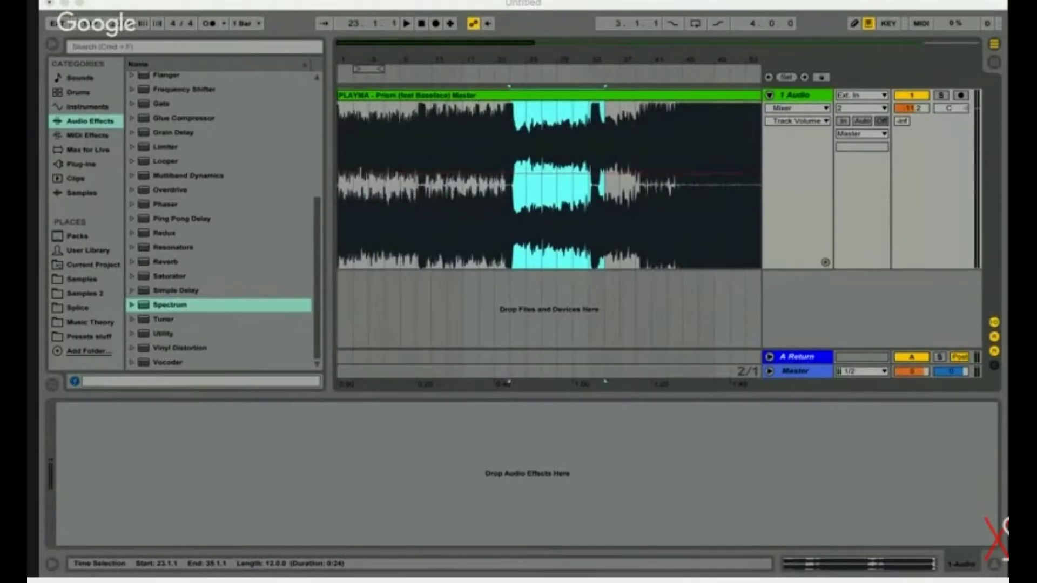
pyautogui.click(762, 471)
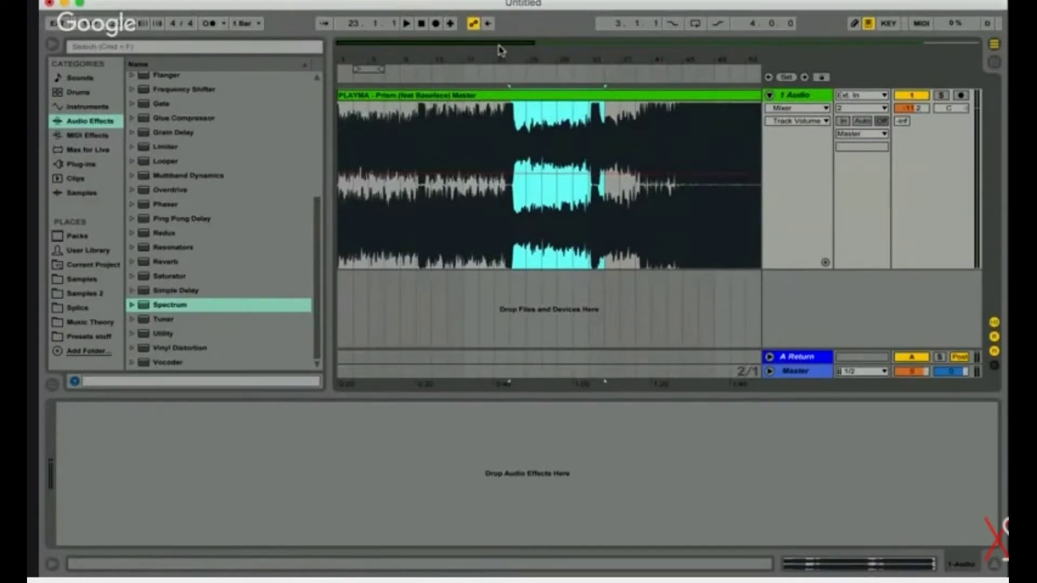
# Play the PLAYMA - Prism track from bar 31, near the end of the previously selected section.
pyautogui.moveTo(499, 45); pyautogui.dragTo(537, 47)
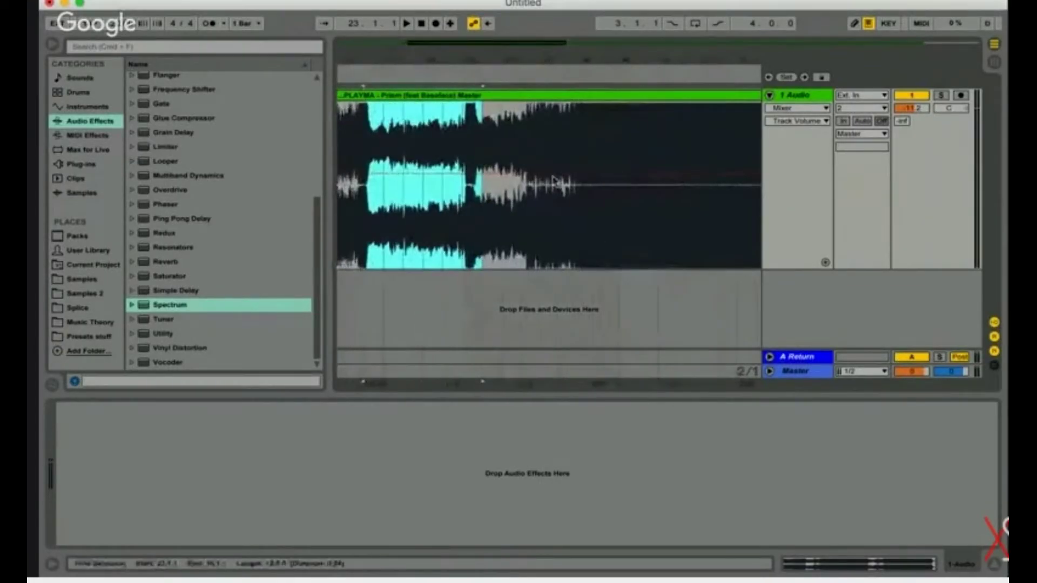
pyautogui.click(471, 214)
pyautogui.press('space')
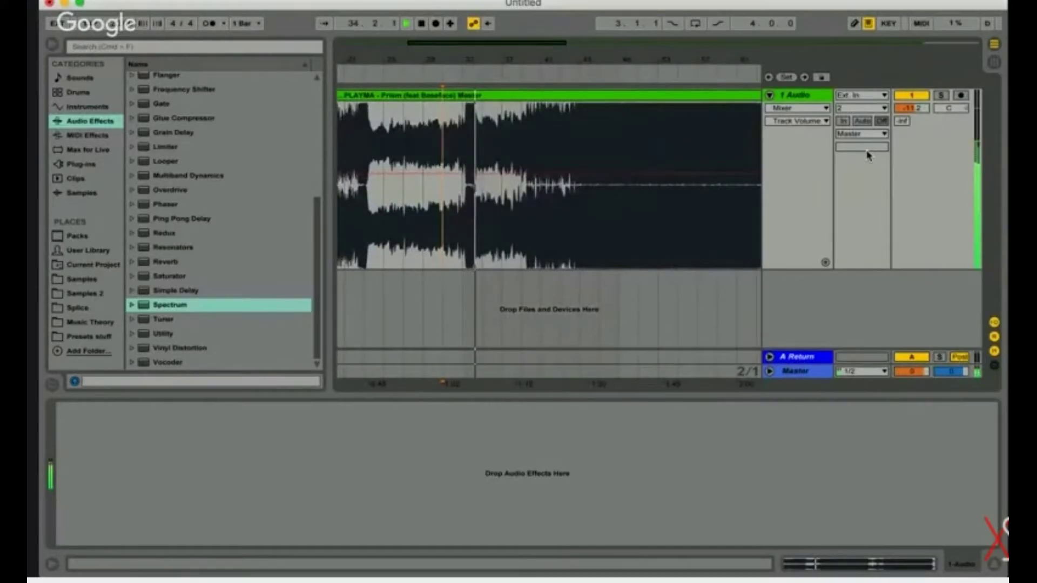
# Play the PLAYMA - Prism track from a point further along the arrangement and stop playback.
pyautogui.hscroll(5, 692, 200)
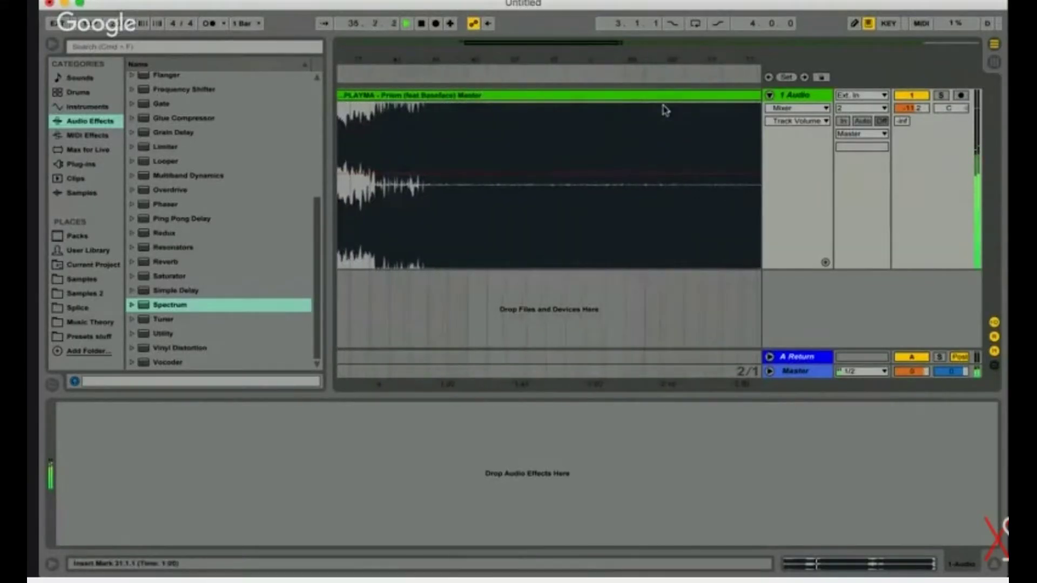
pyautogui.moveTo(516, 50); pyautogui.dragTo(516, 53)
pyautogui.click(518, 202)
pyautogui.press('space')
pyautogui.press('space')
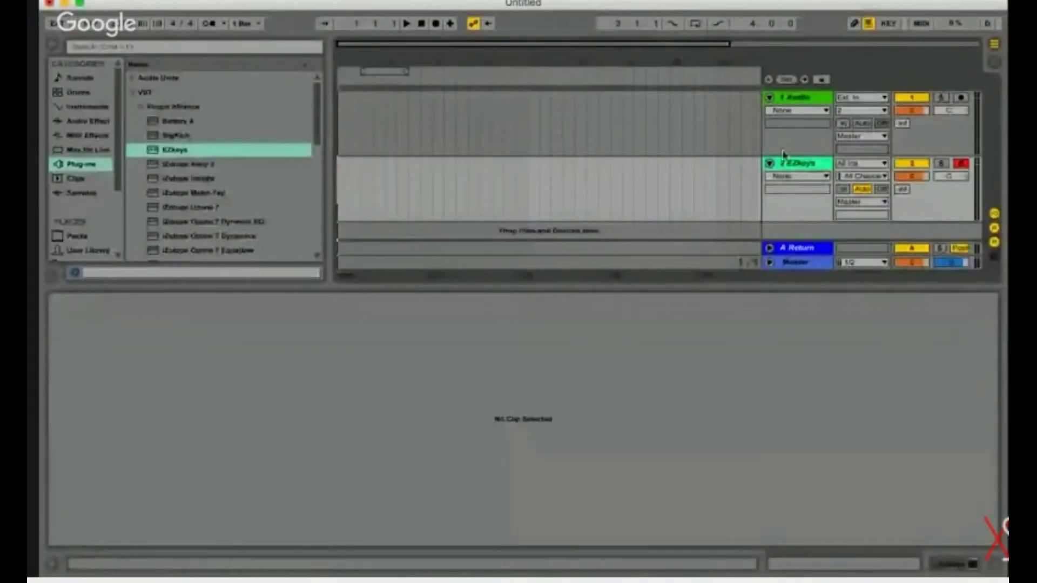
# Collapse the EZkeys track and import the two Mars songs, I Never Stopped Fighting and International Waters, one after another onto the audio track.
pyautogui.click(769, 163)
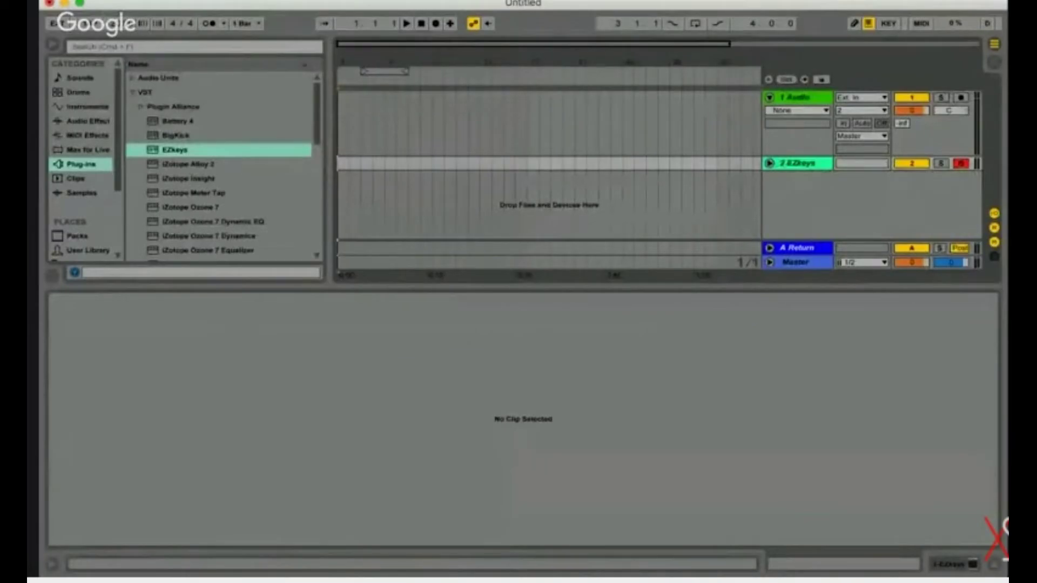
pyautogui.click(226, 572)
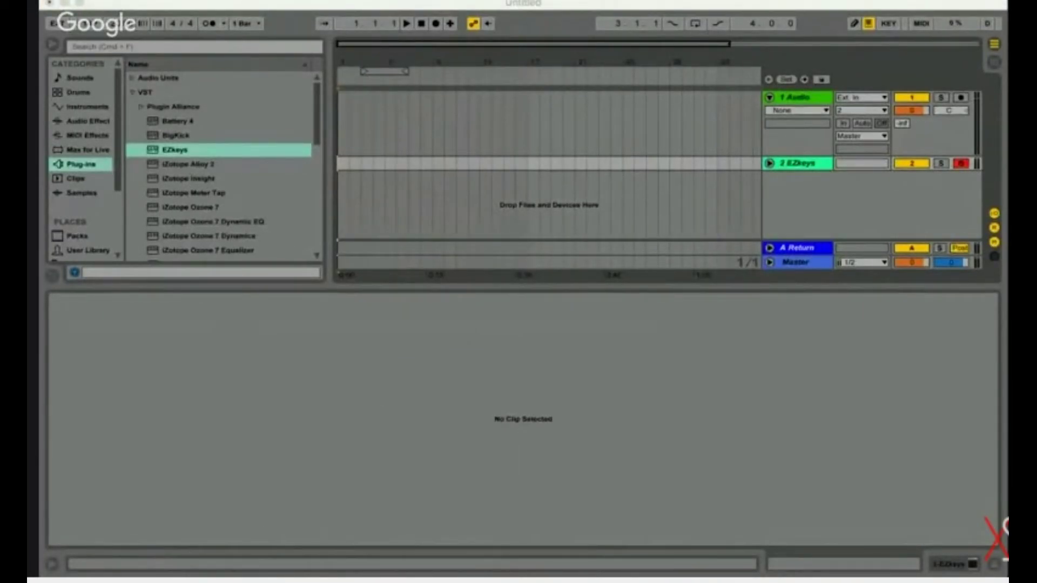
pyautogui.moveTo(411, 324); pyautogui.dragTo(341, 111)
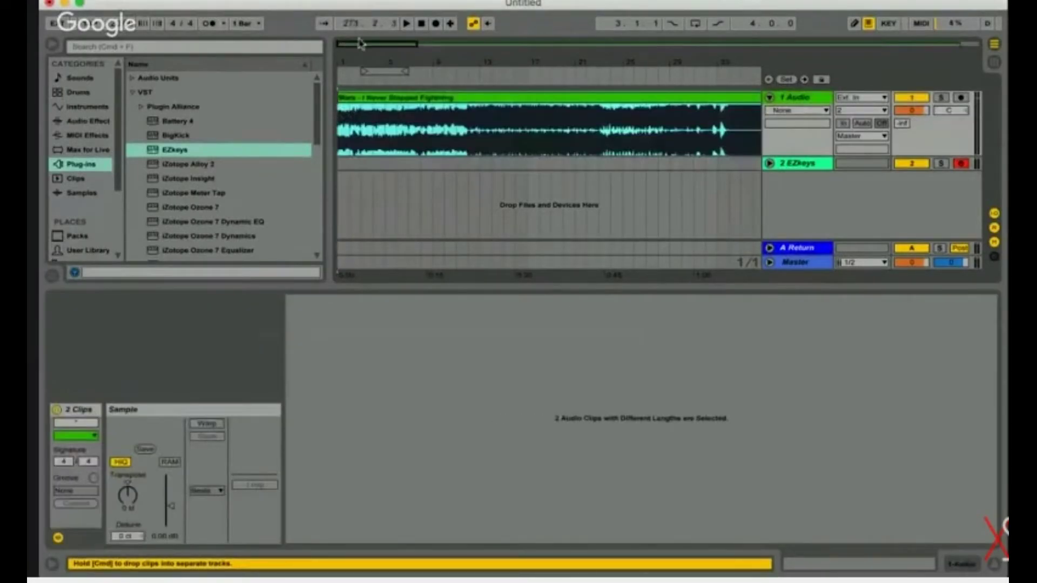
pyautogui.moveTo(366, 47); pyautogui.dragTo(972, 47)
# Solo the audio track with the Mars songs, lower its volume to -12.3 dB and play it from bar 17.
pyautogui.click(358, 144)
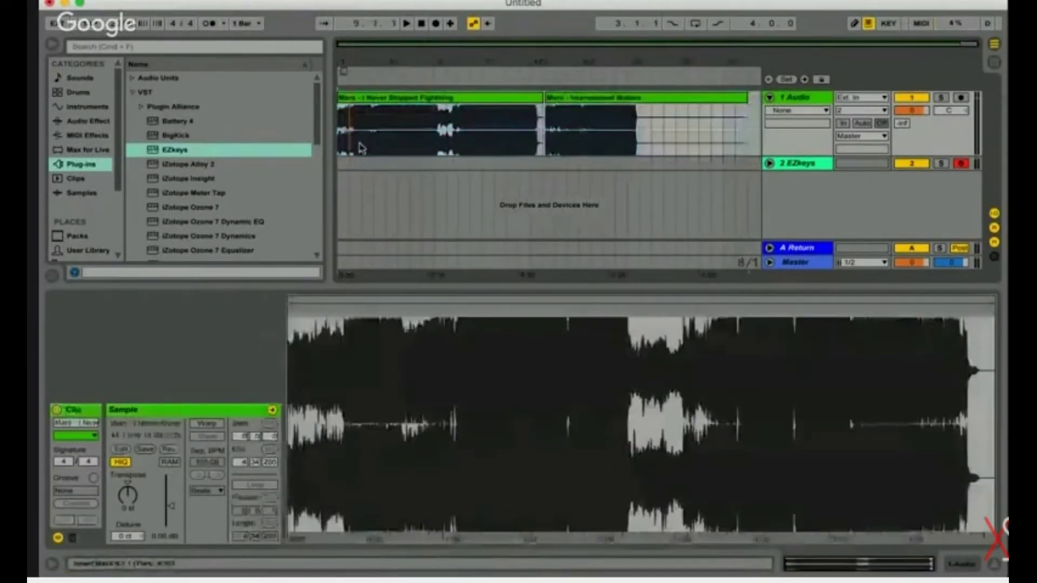
pyautogui.click(941, 98)
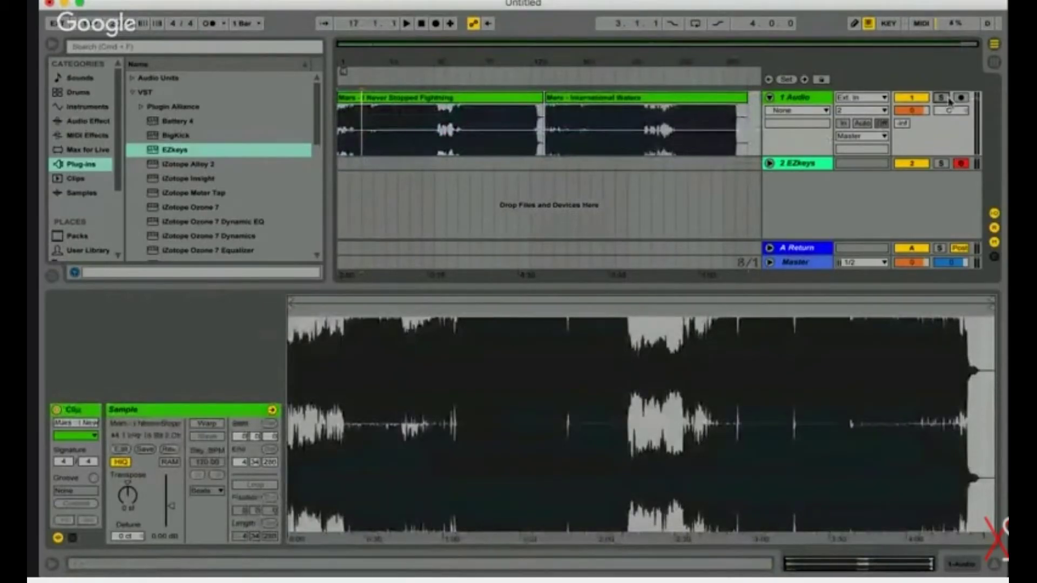
pyautogui.click(911, 98)
pyautogui.moveTo(911, 113); pyautogui.dragTo(908, 118)
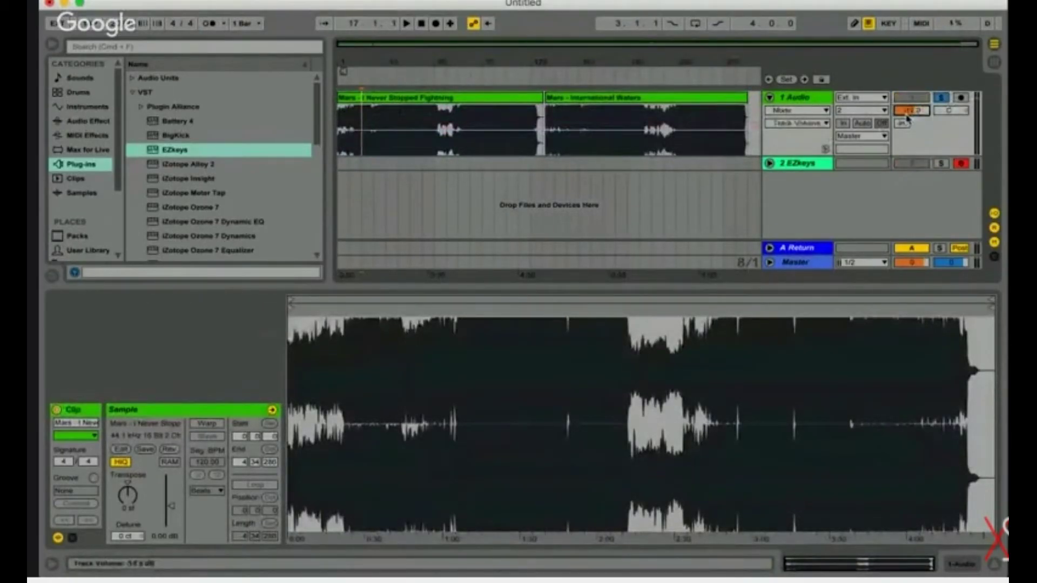
pyautogui.press('space')
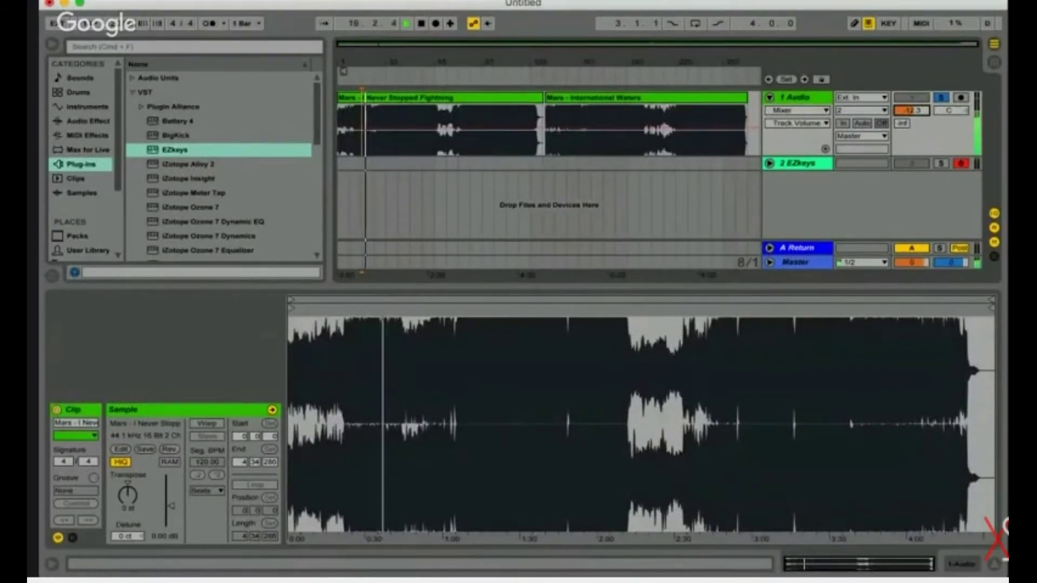
# Listen to a later section of I Never Stopped Fighting and to International Waters from around bar 161.
pyautogui.click(410, 144)
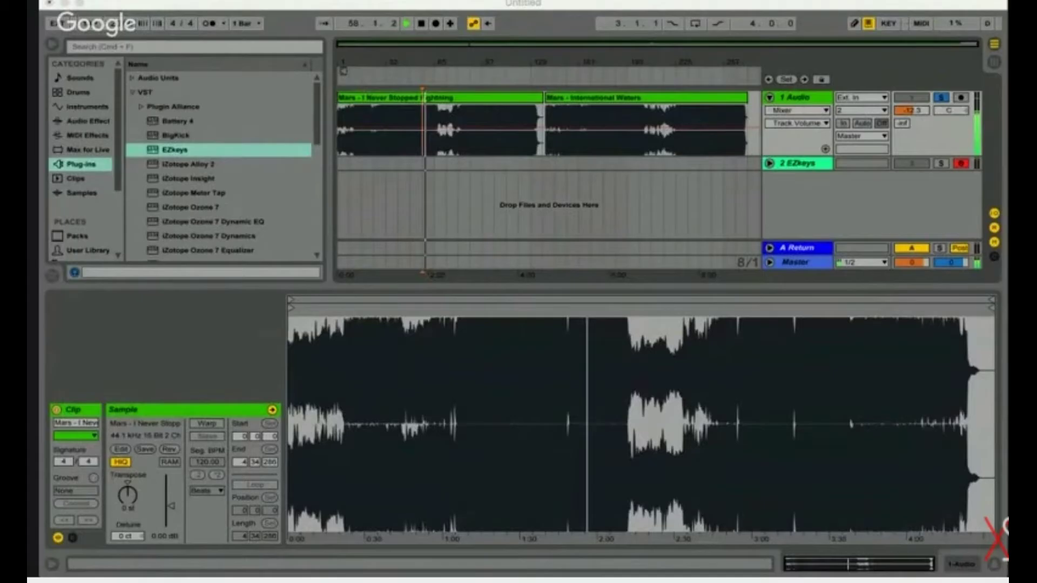
pyautogui.click(562, 157)
pyautogui.click(567, 152)
pyautogui.click(579, 147)
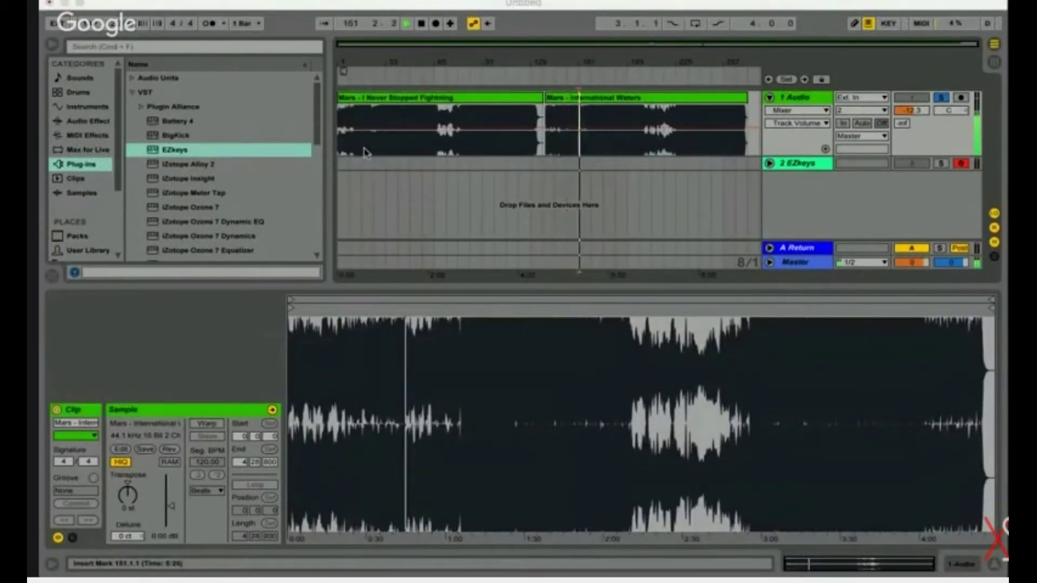
pyautogui.click(580, 94)
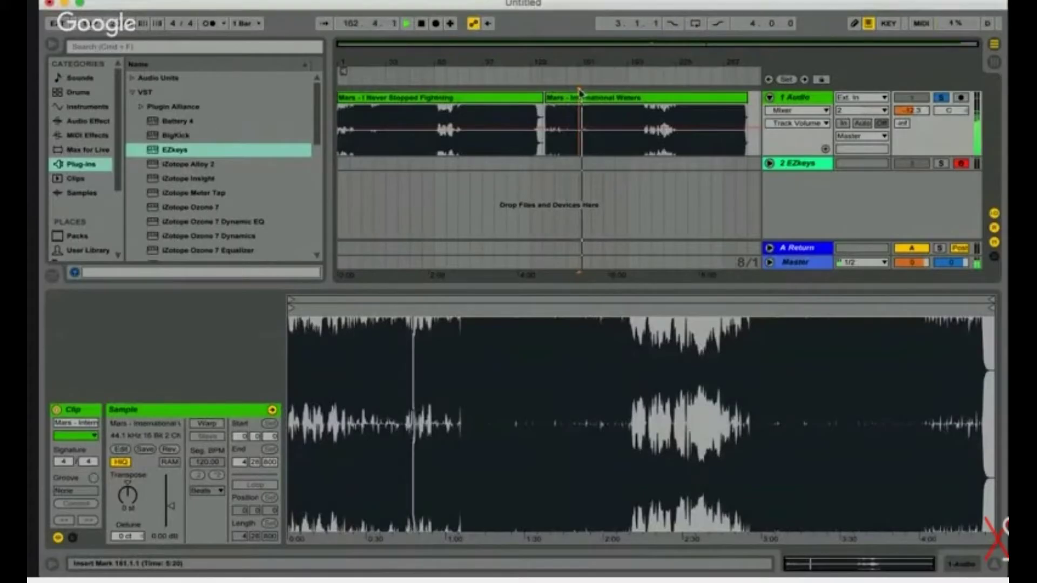
pyautogui.click(580, 93)
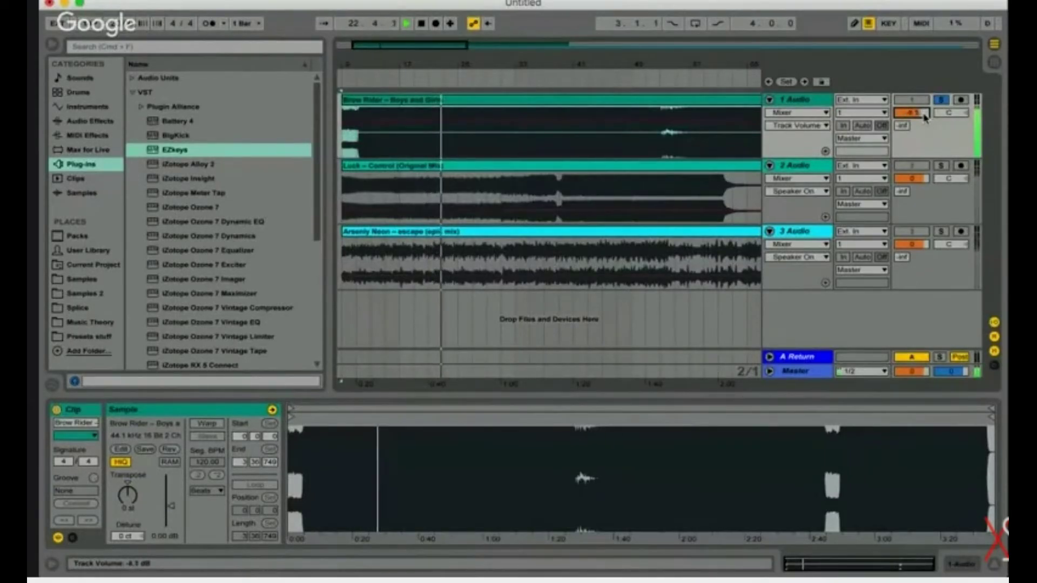
# Listen to Brow Rider – Boys and Girls from bar 23 with its track volume lowered to -19.0 dB.
pyautogui.click(444, 142)
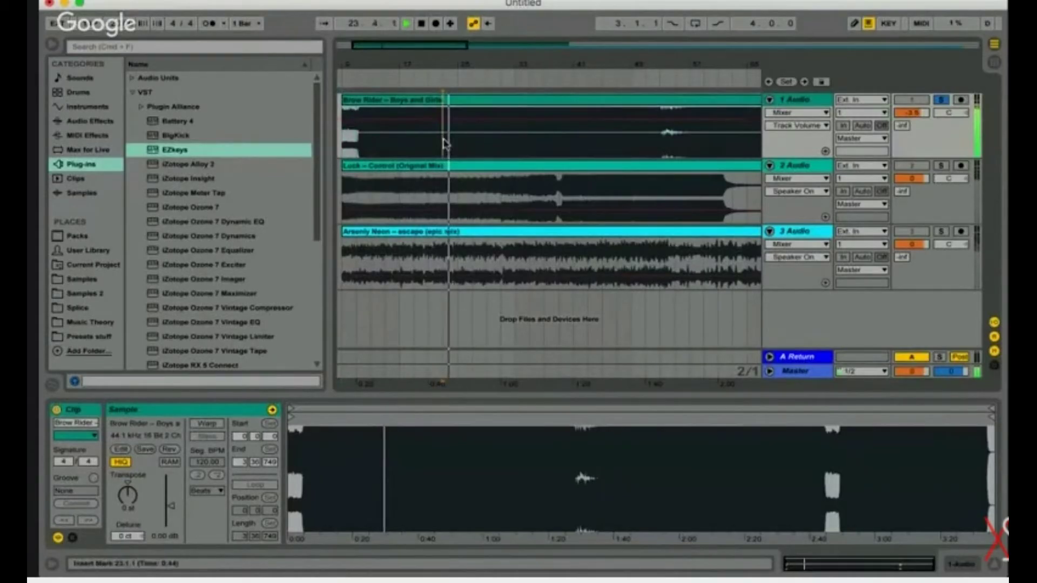
pyautogui.moveTo(910, 114); pyautogui.dragTo(908, 118)
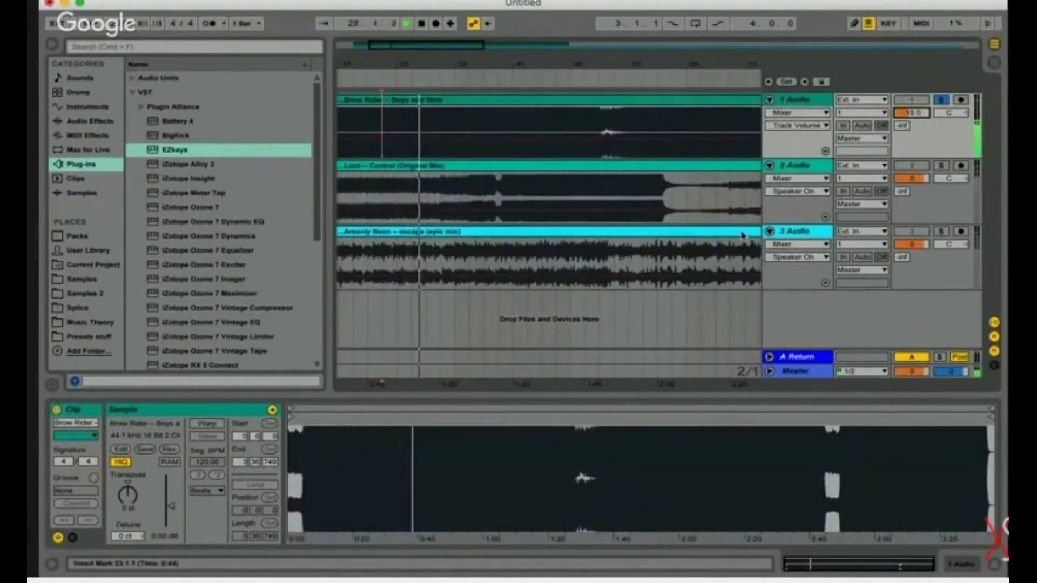
pyautogui.press('super+Tab')
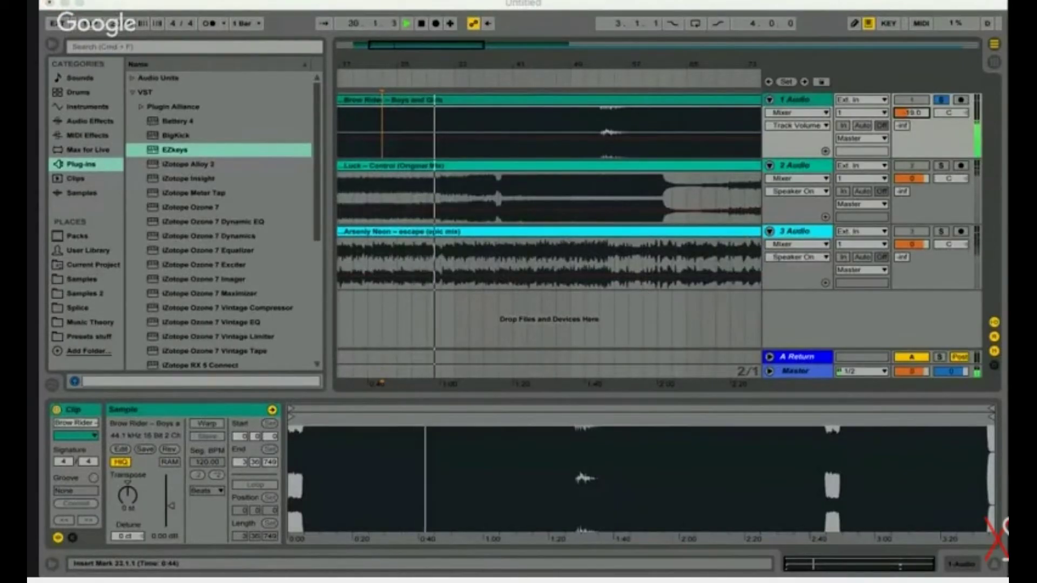
pyautogui.click(929, 319)
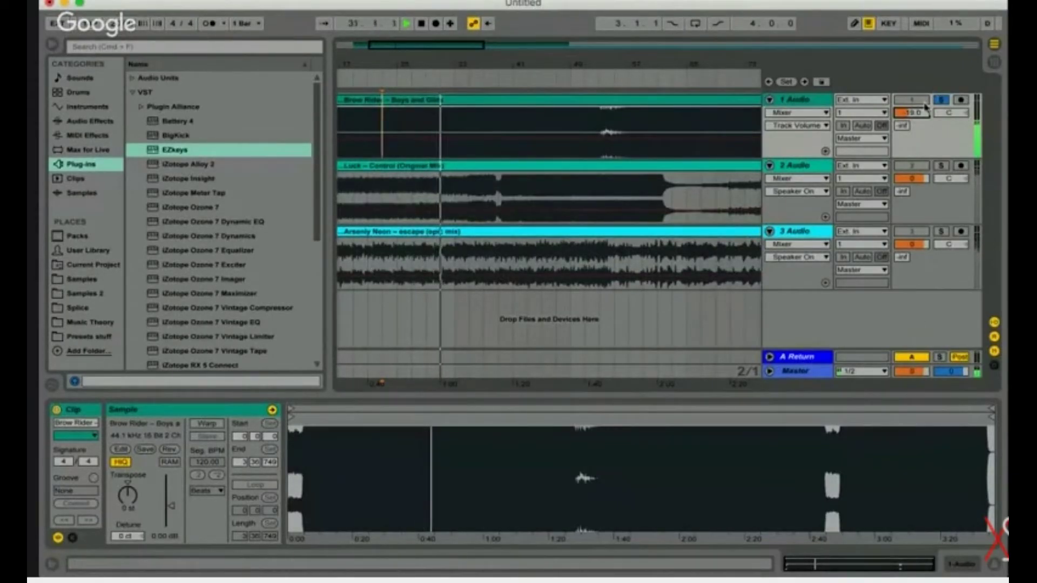
# Set the Brow Rider track's volume to -12.2 dB and change the global quantization to None.
pyautogui.moveTo(920, 114); pyautogui.dragTo(920, 101)
pyautogui.moveTo(453, 46); pyautogui.dragTo(424, 37)
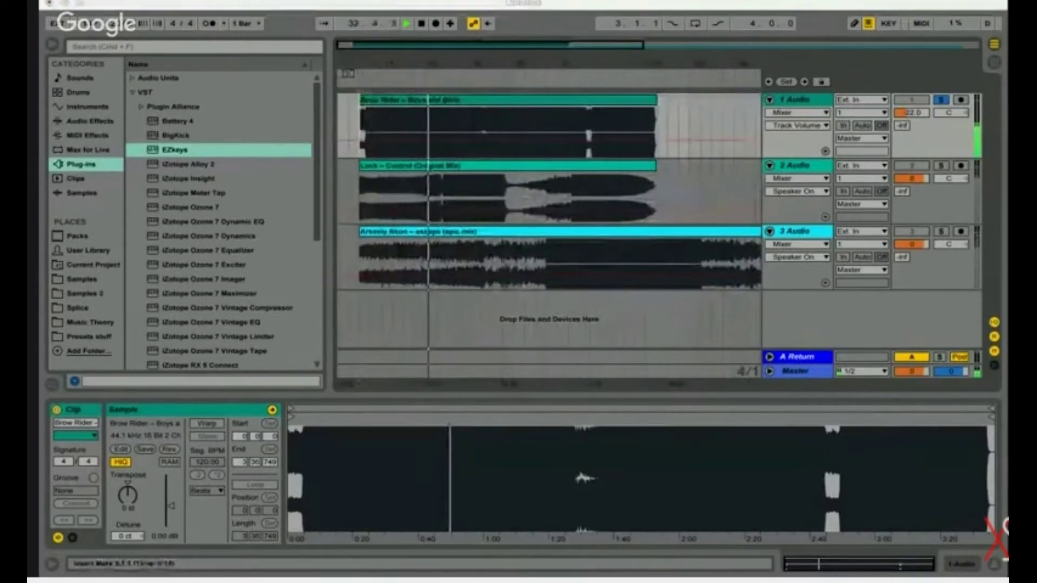
pyautogui.click(383, 221)
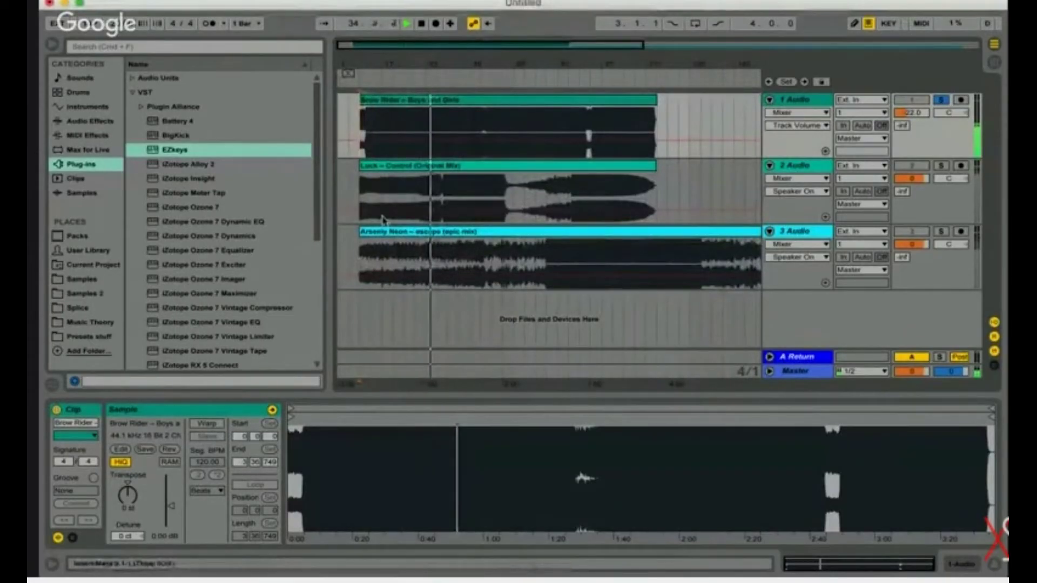
pyautogui.moveTo(900, 112); pyautogui.dragTo(900, 102)
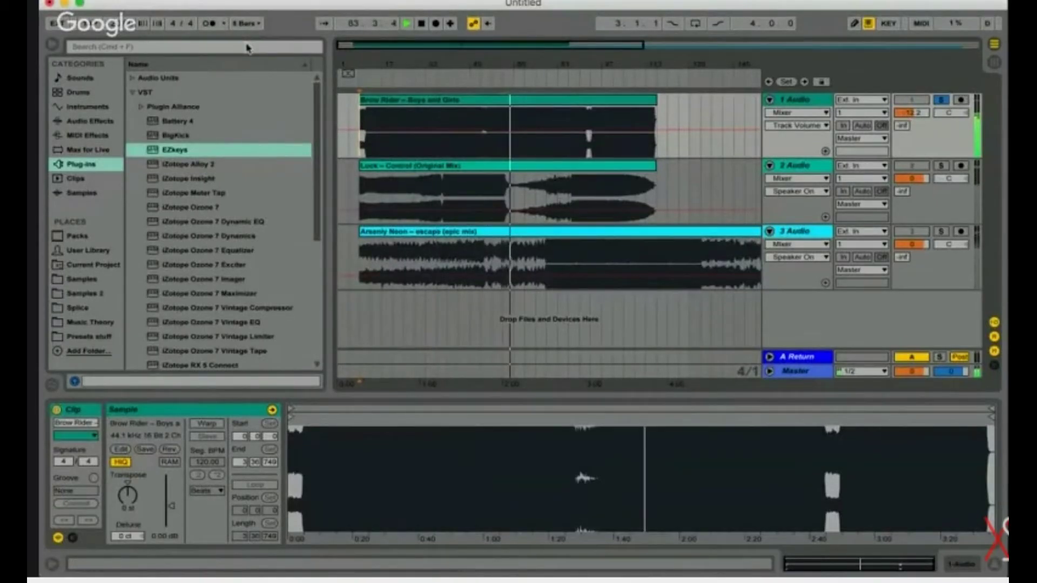
pyautogui.click(247, 24)
pyautogui.click(247, 13)
# Listen to the Brow Rider track from the sixties bars onward, dropping its volume sharply and raising it to -19.9 dB.
pyautogui.moveTo(514, 47); pyautogui.dragTo(505, 49)
pyautogui.moveTo(910, 112); pyautogui.dragTo(910, 118)
pyautogui.scroll(-5, 910, 113)
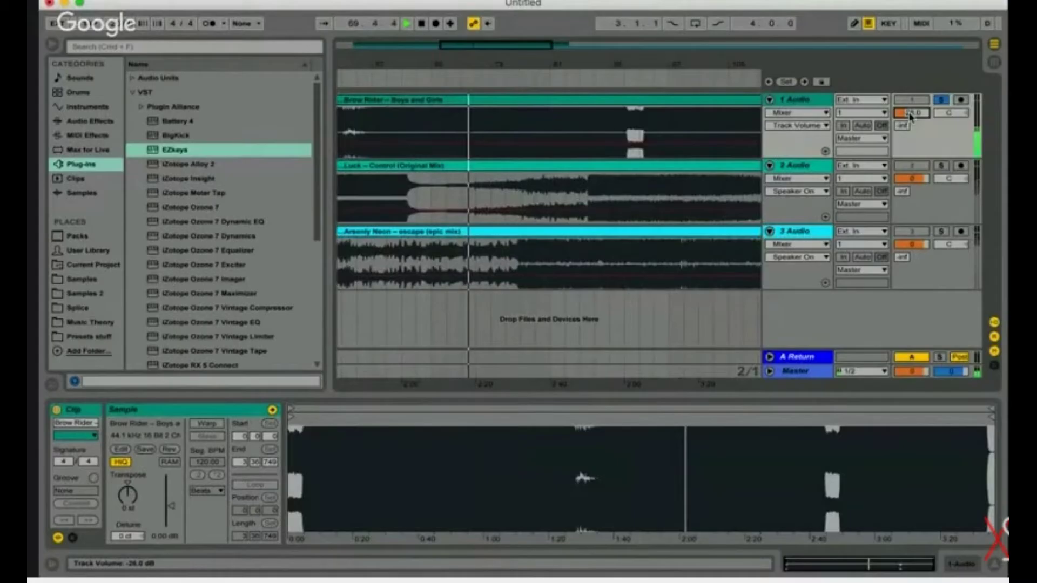
pyautogui.scroll(3, 910, 113)
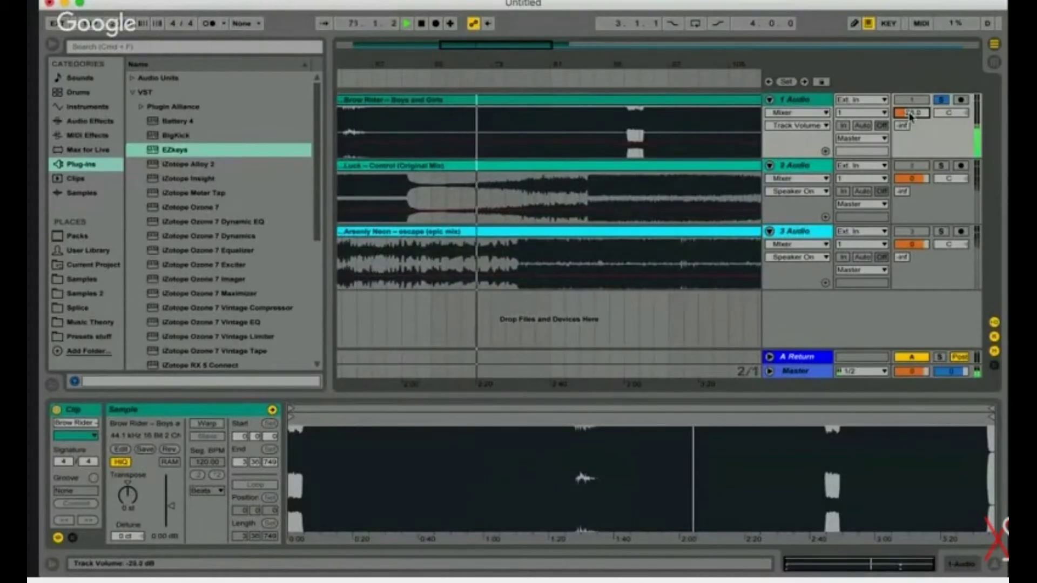
pyautogui.scroll(3, 910, 115)
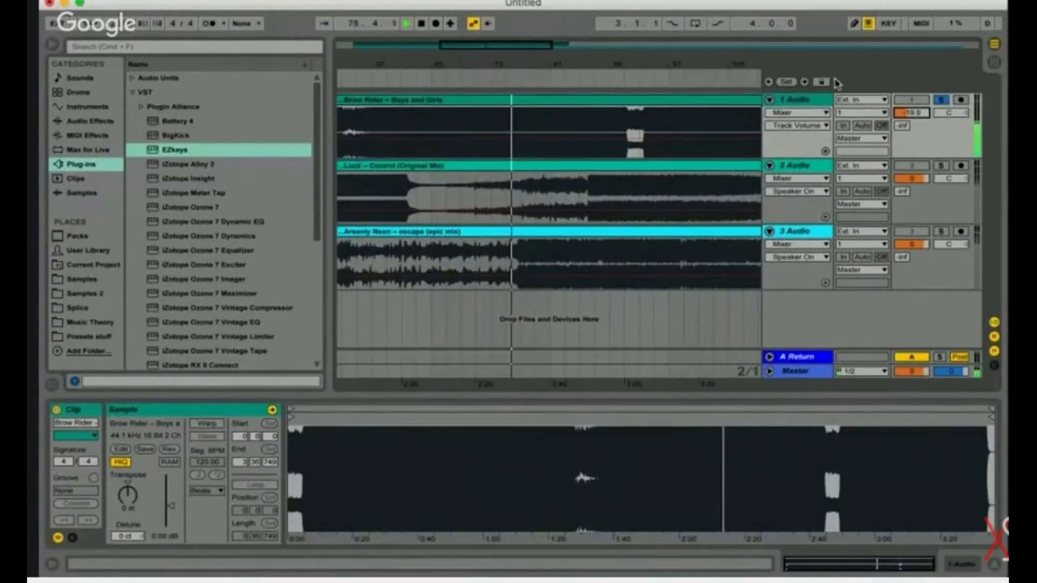
# Vary the Brow Rider track's volume during playback, going to -15.8 dB, down to -24.0 dB and up to -18.9 dB.
pyautogui.moveTo(928, 109); pyautogui.dragTo(922, 118)
pyautogui.scroll(8, 923, 116)
pyautogui.scroll(-7, 923, 116)
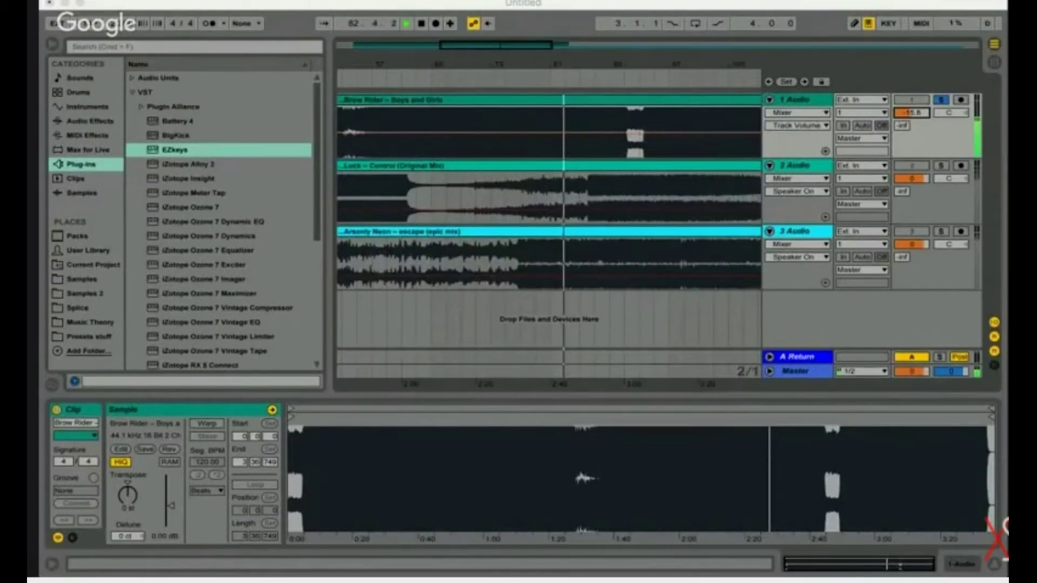
pyautogui.click(904, 129)
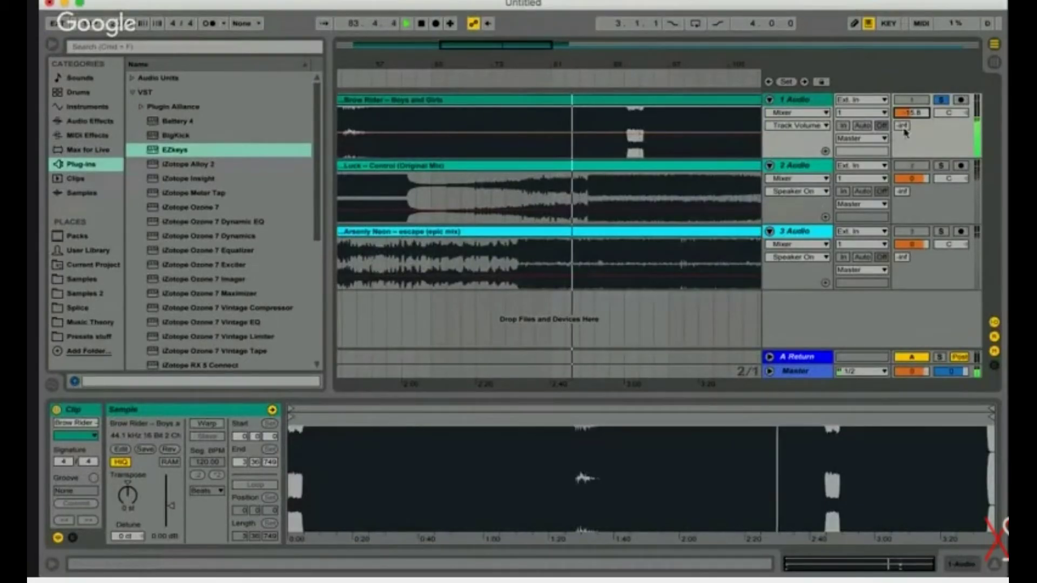
pyautogui.moveTo(911, 113); pyautogui.dragTo(908, 115)
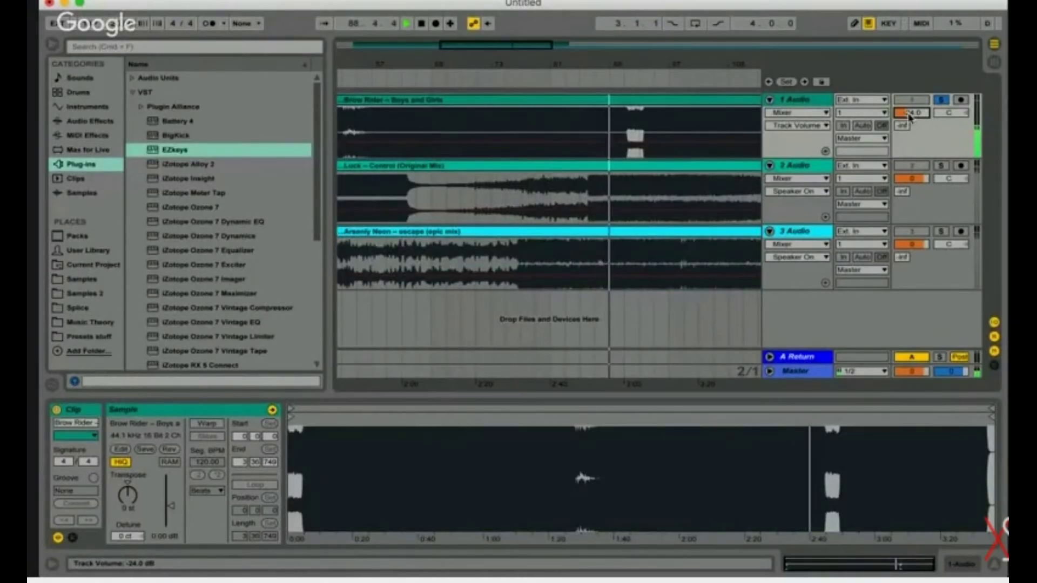
pyautogui.moveTo(910, 116); pyautogui.dragTo(909, 115)
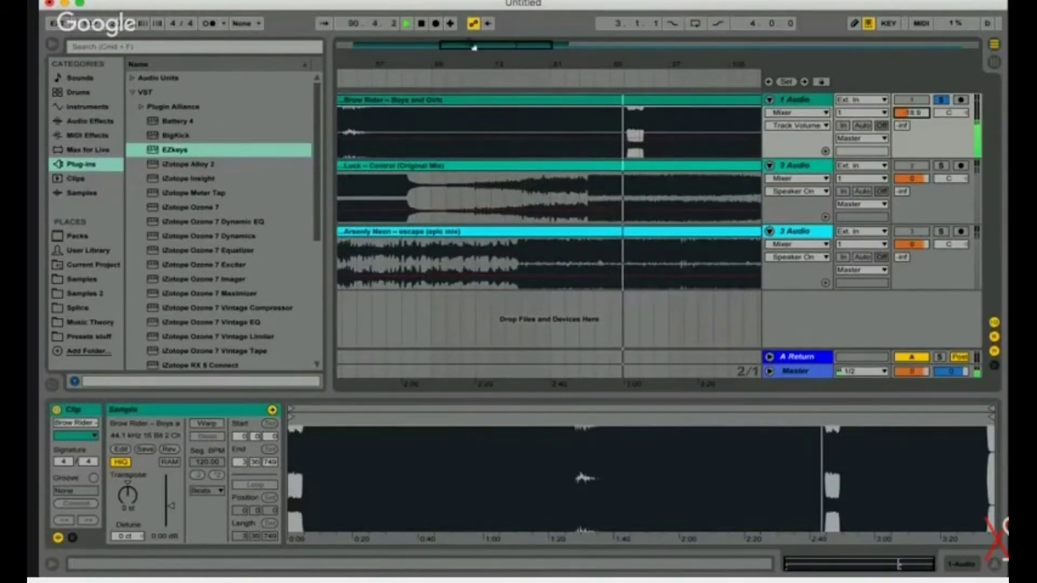
# Set the Brow Rider track's volume to -12.2 dB, listen to its second break around bar 92 and stop playback.
pyautogui.moveTo(475, 47); pyautogui.dragTo(476, 30)
pyautogui.moveTo(921, 115); pyautogui.dragTo(922, 109)
pyautogui.moveTo(521, 46); pyautogui.dragTo(540, 64)
pyautogui.click(369, 138)
pyautogui.press('space')
pyautogui.press('space')
pyautogui.press('space')
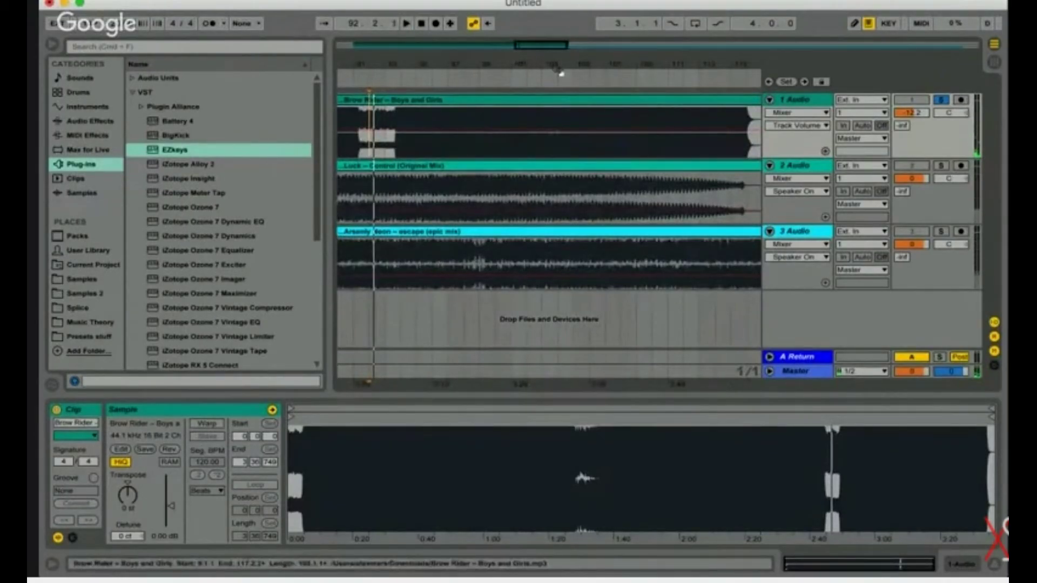
pyautogui.moveTo(555, 59); pyautogui.dragTo(551, 51)
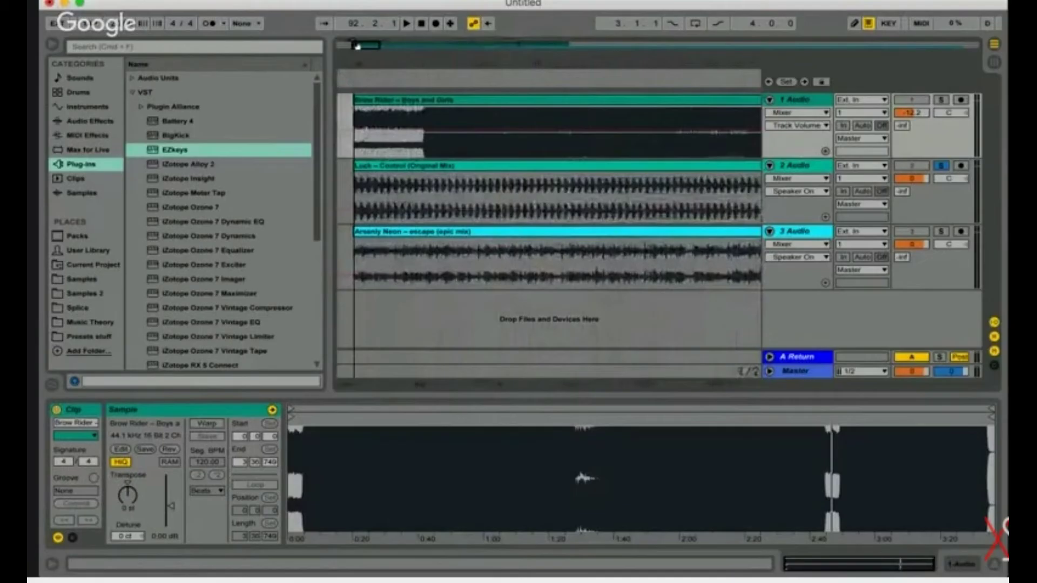
# Play the Luck – Control track from around bar 9, in its opening section.
pyautogui.press('+')
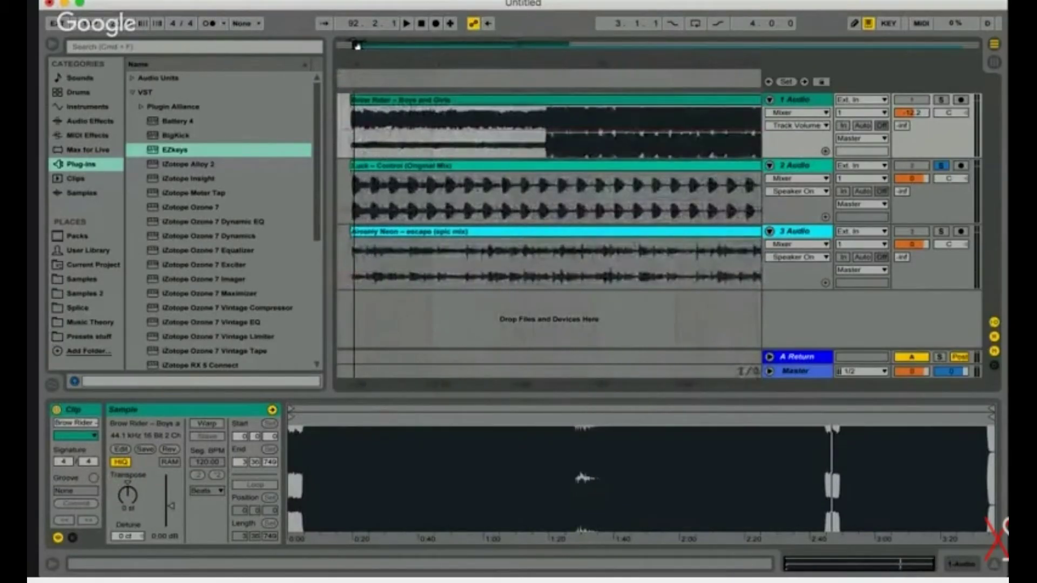
pyautogui.press('+')
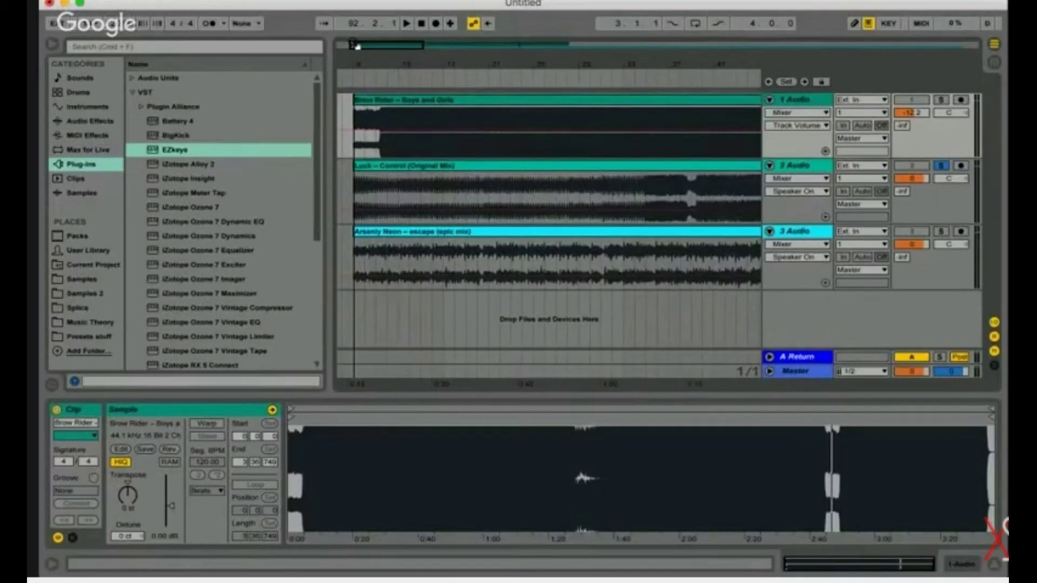
pyautogui.press('-')
pyautogui.moveTo(353, 42); pyautogui.dragTo(353, 31)
pyautogui.press('-')
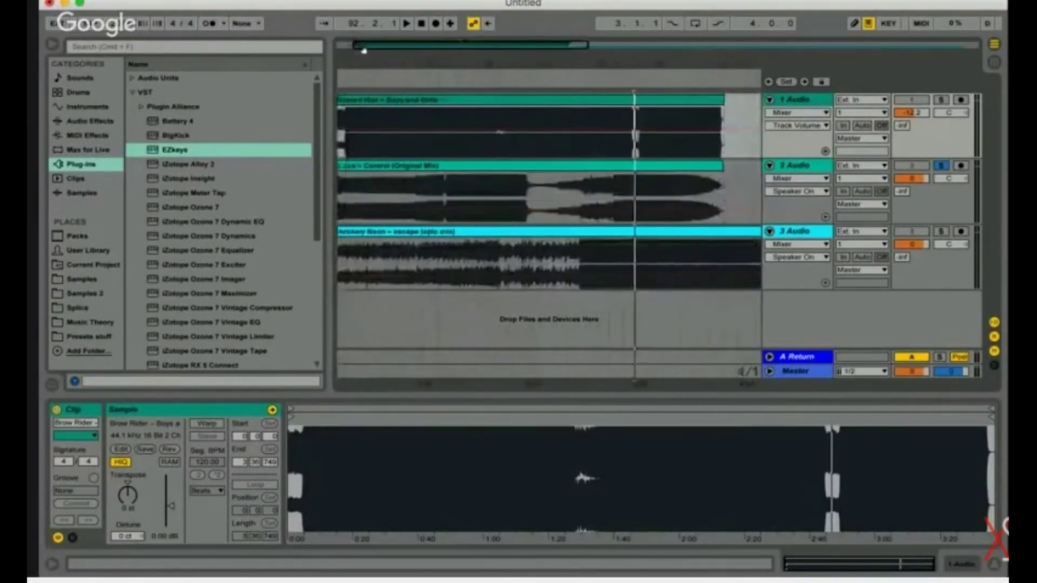
pyautogui.click(365, 188)
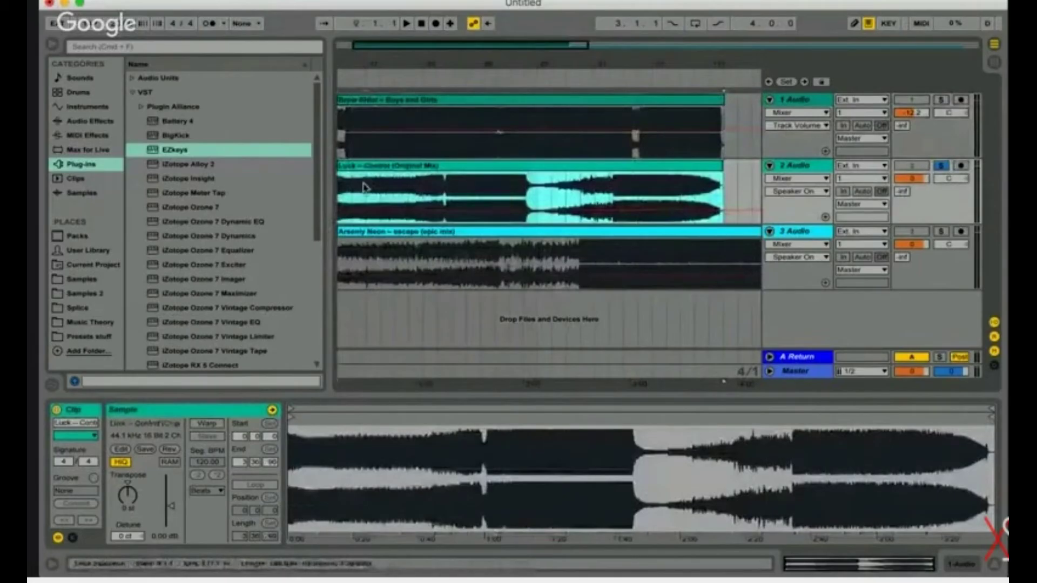
pyautogui.press('space')
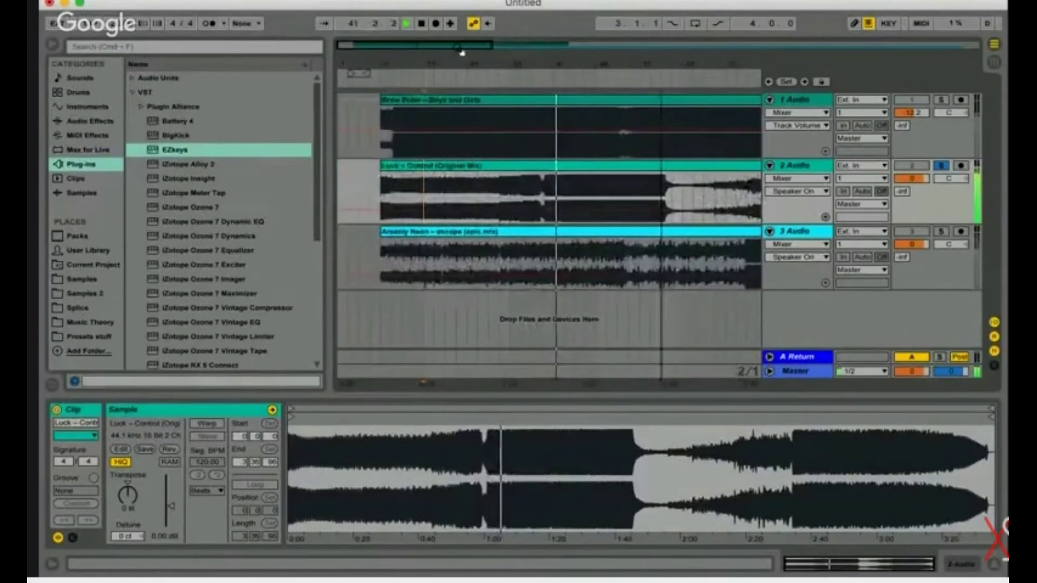
# Place the insert marker at the Luck – Control track's short break at bar 39 and enlarge the track's height.
pyautogui.moveTo(462, 50); pyautogui.dragTo(462, 53)
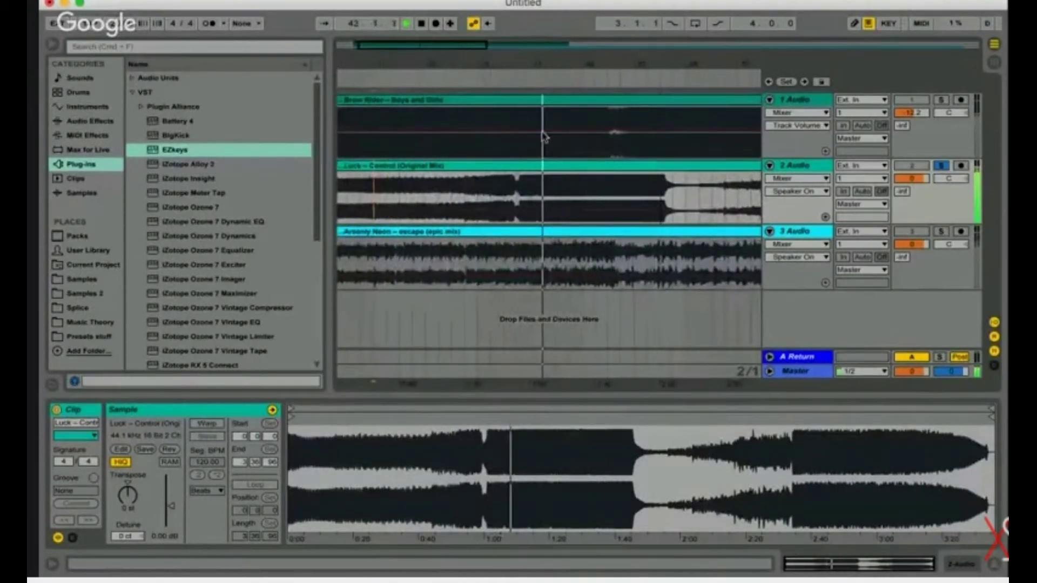
pyautogui.click(521, 196)
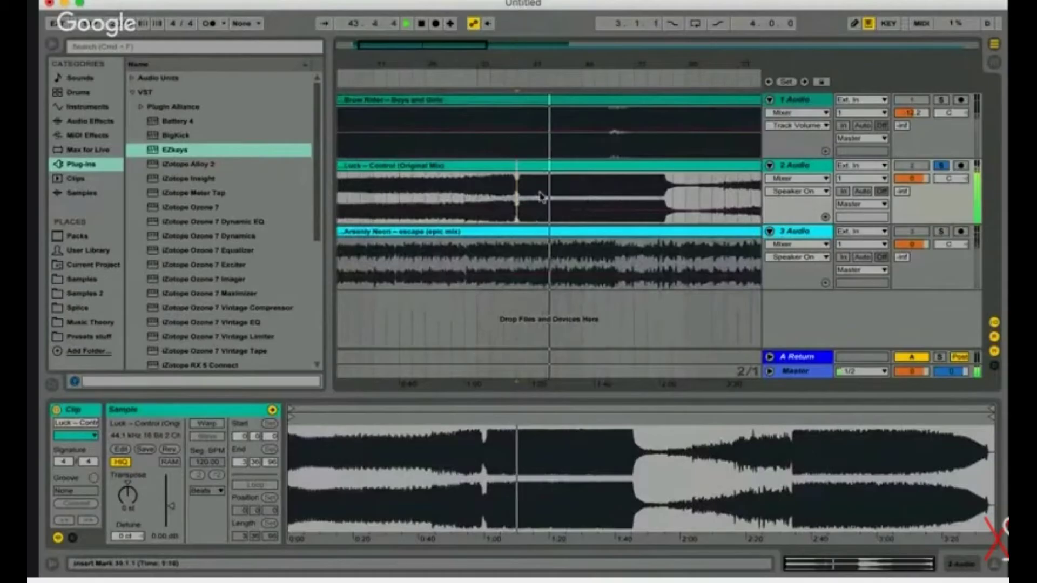
pyautogui.press('-')
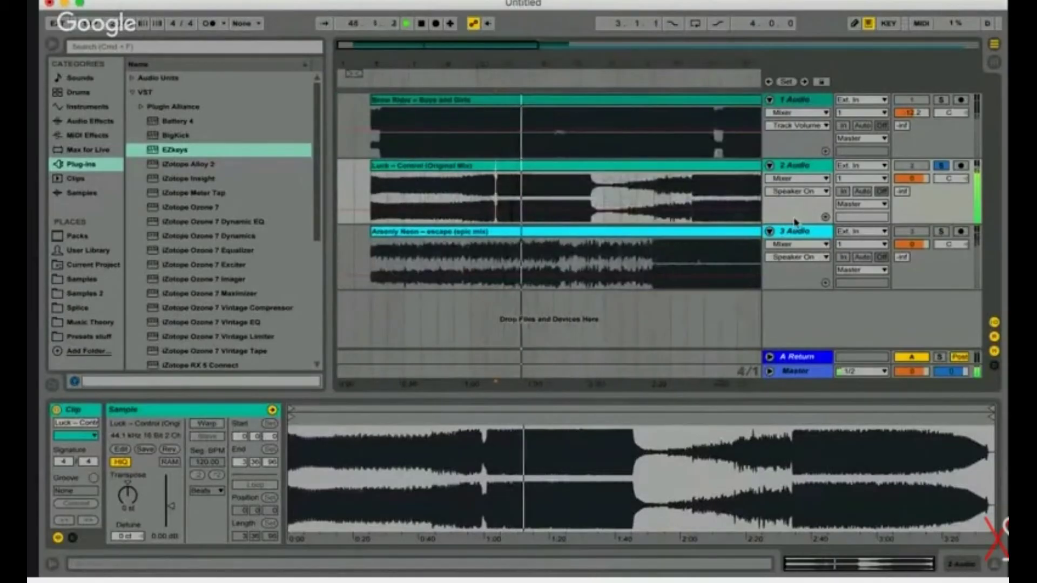
pyautogui.moveTo(795, 222); pyautogui.dragTo(794, 287)
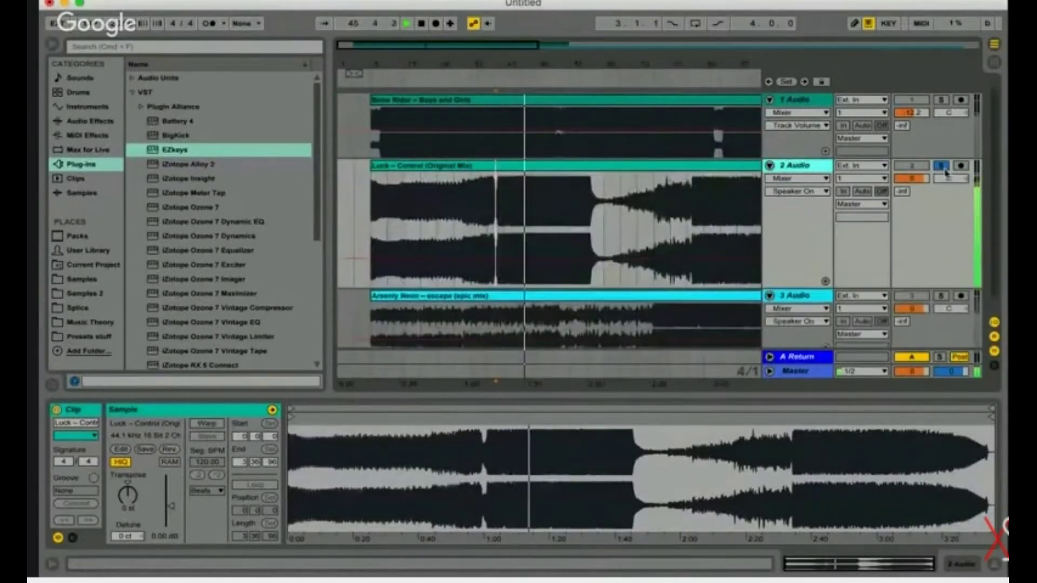
# Toggle the Luck – Control track's solo off and on, and lower its volume to -13.4 dB during playback.
pyautogui.click(942, 166)
pyautogui.click(942, 166)
pyautogui.moveTo(912, 178); pyautogui.dragTo(915, 180)
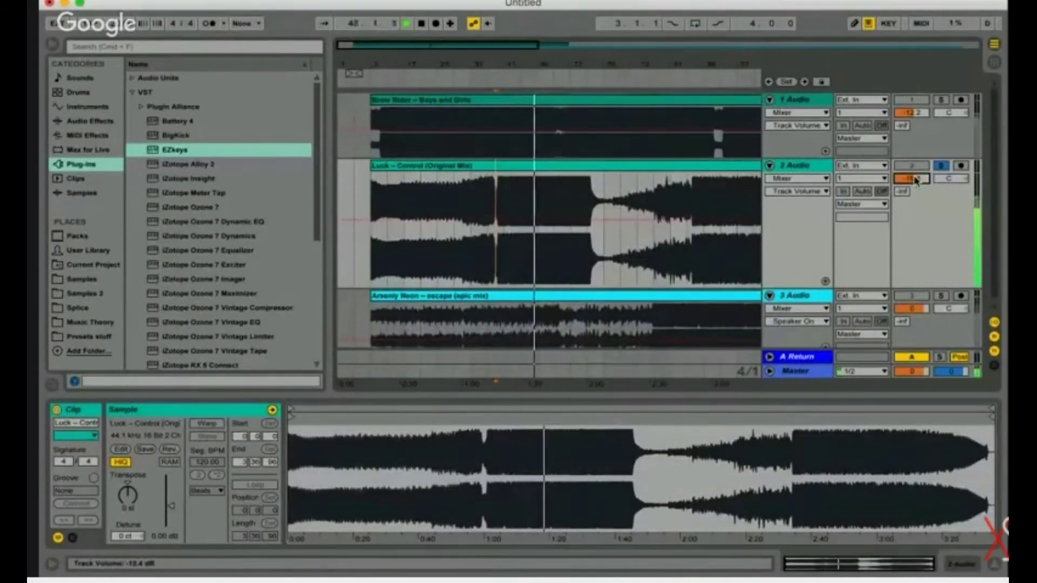
# Highlight the first half of the Luck – Control track's first drop and the section that follows it.
pyautogui.moveTo(444, 45); pyautogui.dragTo(441, 51)
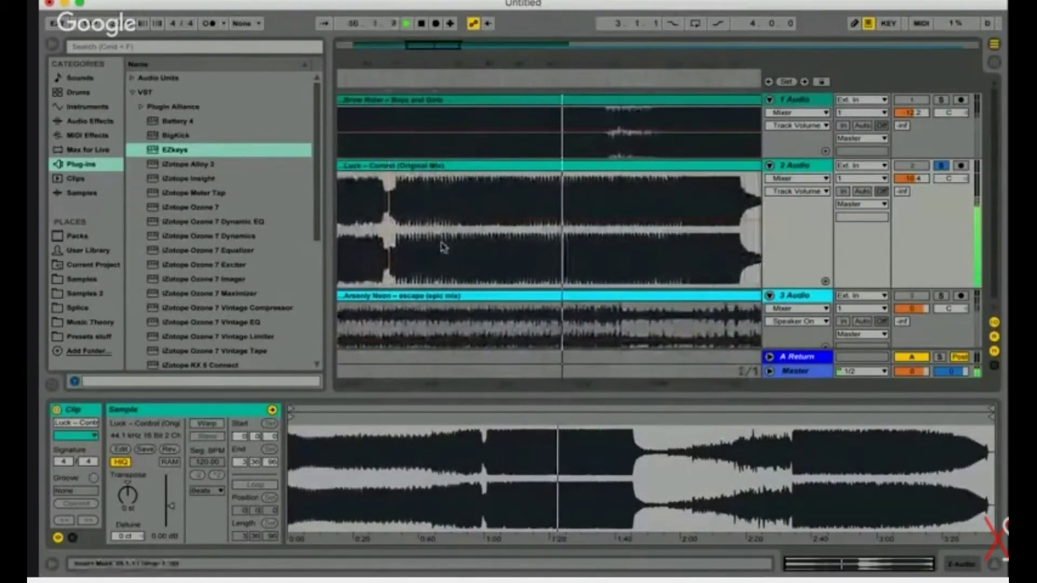
pyautogui.moveTo(443, 247); pyautogui.dragTo(510, 183)
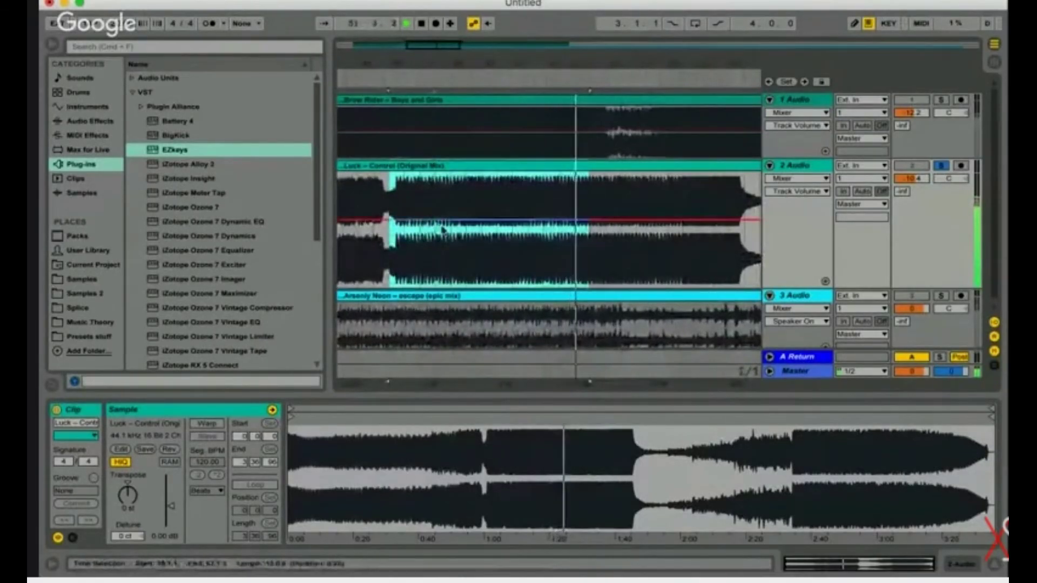
pyautogui.moveTo(439, 58); pyautogui.dragTo(404, 54)
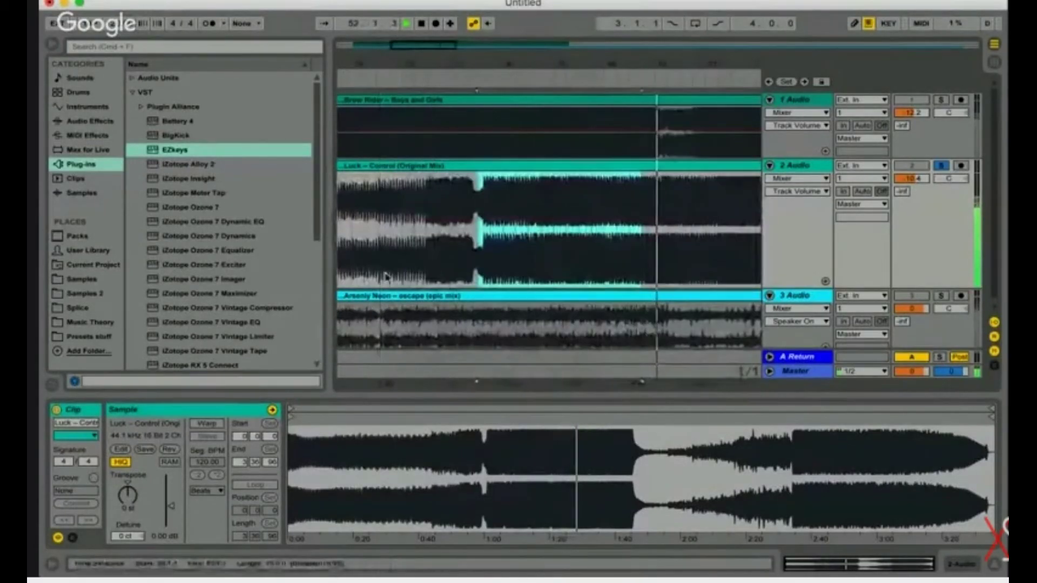
pyautogui.moveTo(478, 213); pyautogui.dragTo(773, 203)
pyautogui.click(490, 204)
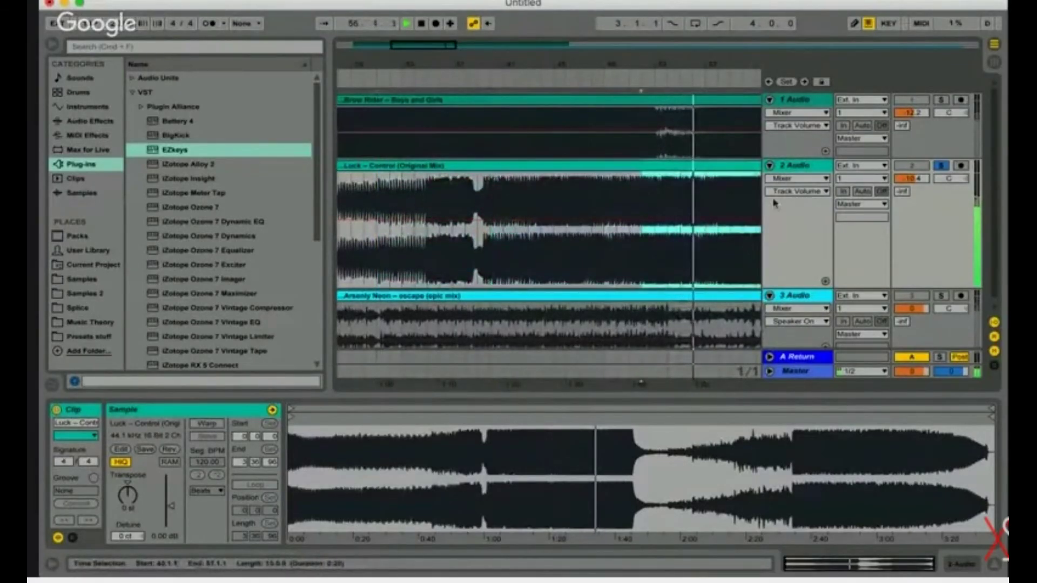
# Mark the end of the Luck – Control track's first drop and lower its volume sharply just before the breakdown.
pyautogui.moveTo(411, 47); pyautogui.dragTo(456, 271)
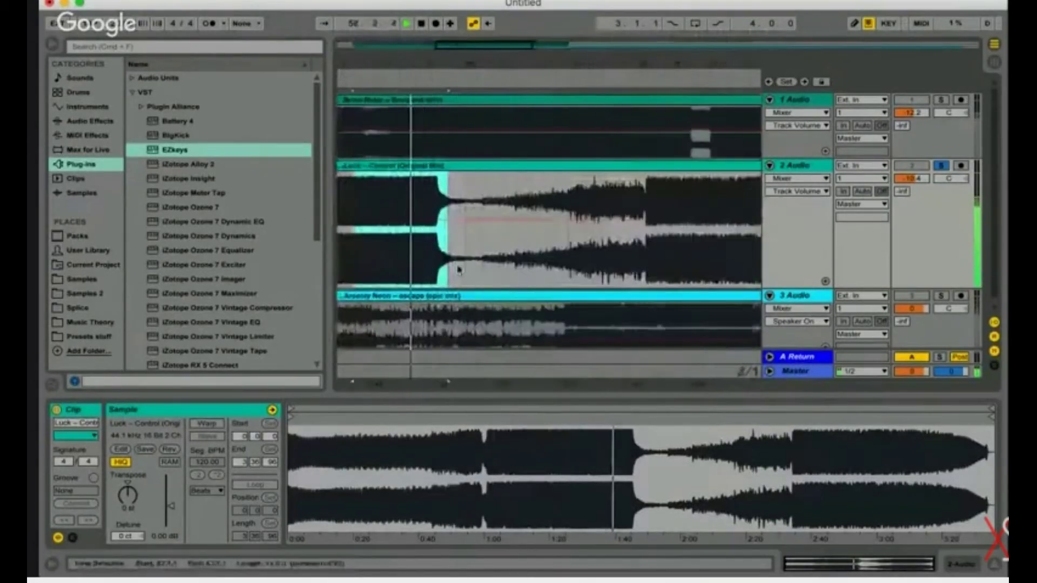
pyautogui.click(431, 250)
pyautogui.moveTo(920, 176); pyautogui.dragTo(919, 180)
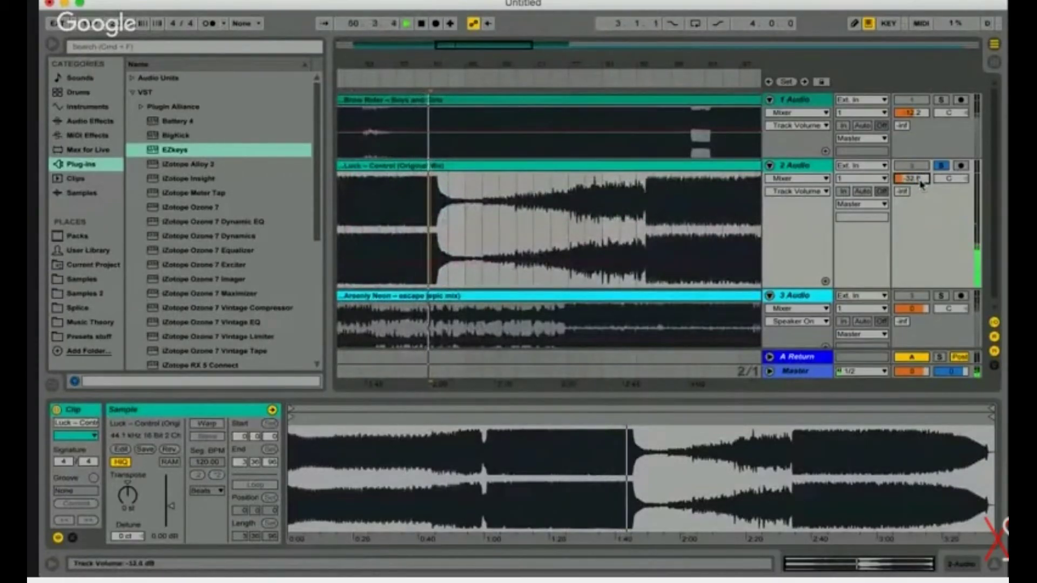
# Gradually raise the Luck – Control track's volume to 0.6 dB while its quiet breakdown plays.
pyautogui.moveTo(921, 186); pyautogui.dragTo(922, 184)
pyautogui.scroll(6, 921, 183)
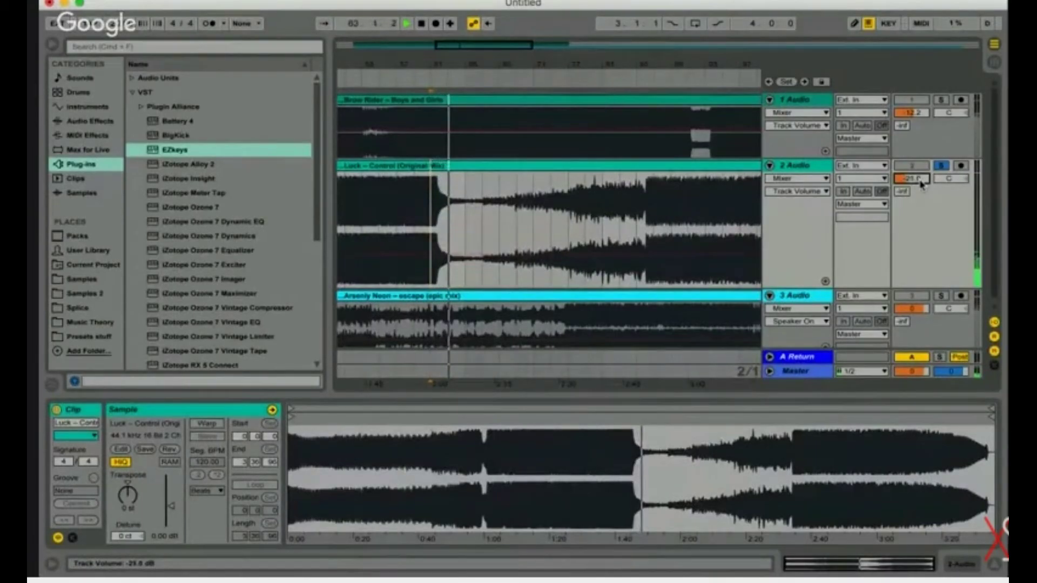
pyautogui.scroll(10, 921, 184)
pyautogui.scroll(5, 921, 184)
pyautogui.scroll(3, 921, 184)
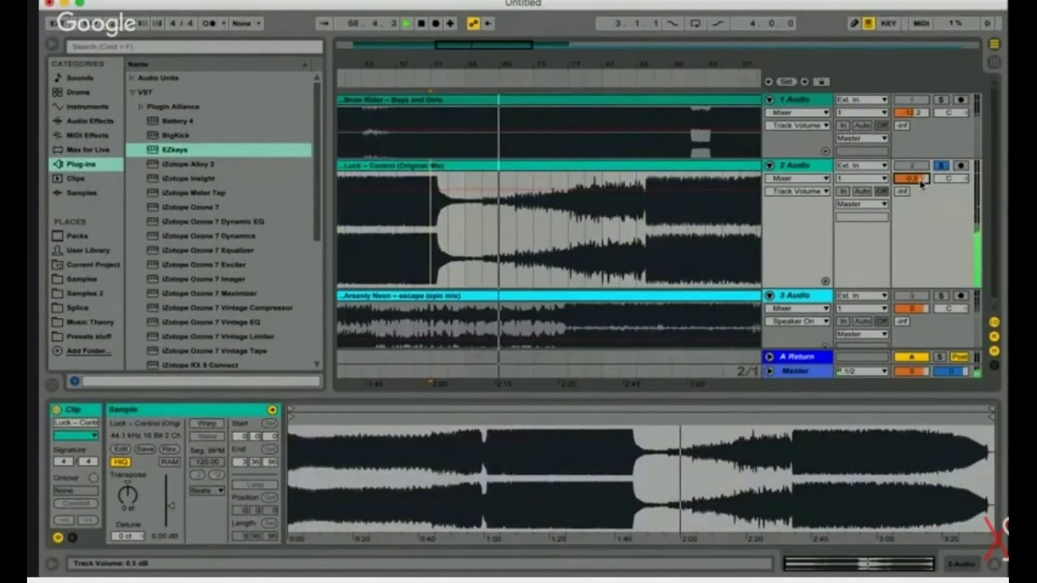
# Highlight the Luck – Control track's build-up after the breakdown and place the insert marker just before the second drop.
pyautogui.moveTo(495, 238); pyautogui.dragTo(576, 232)
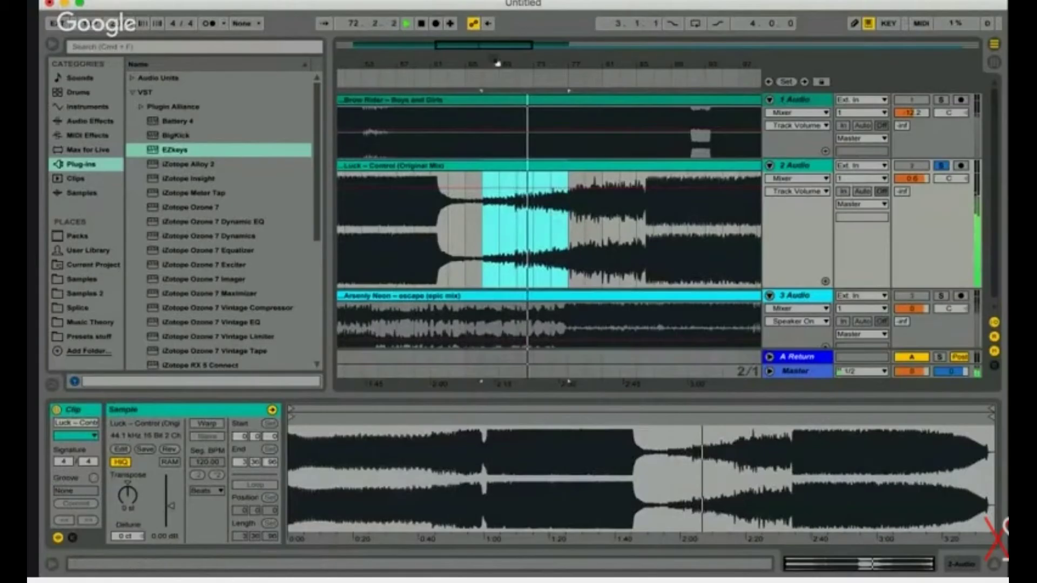
pyautogui.press('-')
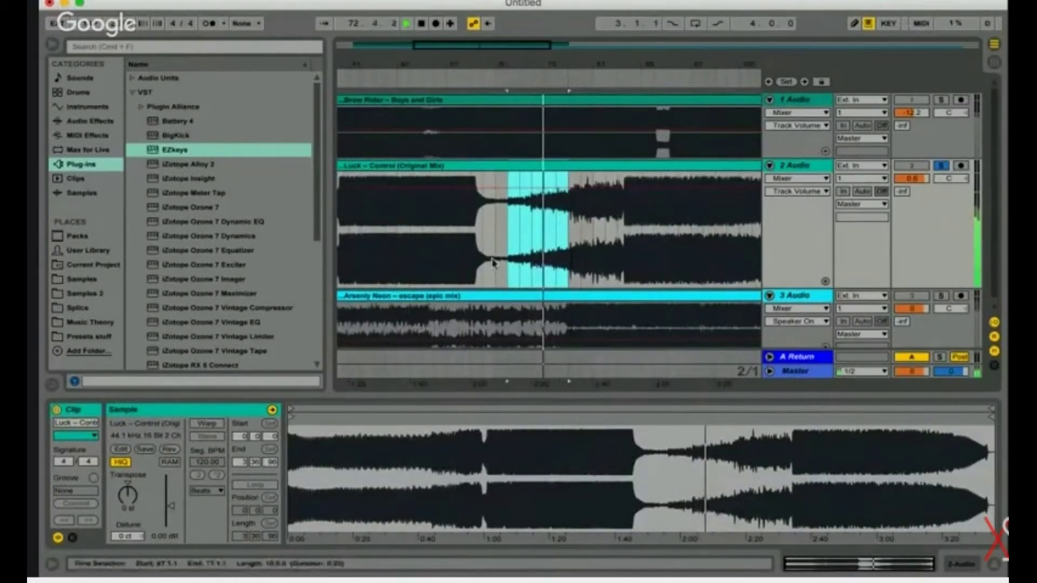
pyautogui.moveTo(492, 263); pyautogui.dragTo(625, 266)
pyautogui.click(618, 250)
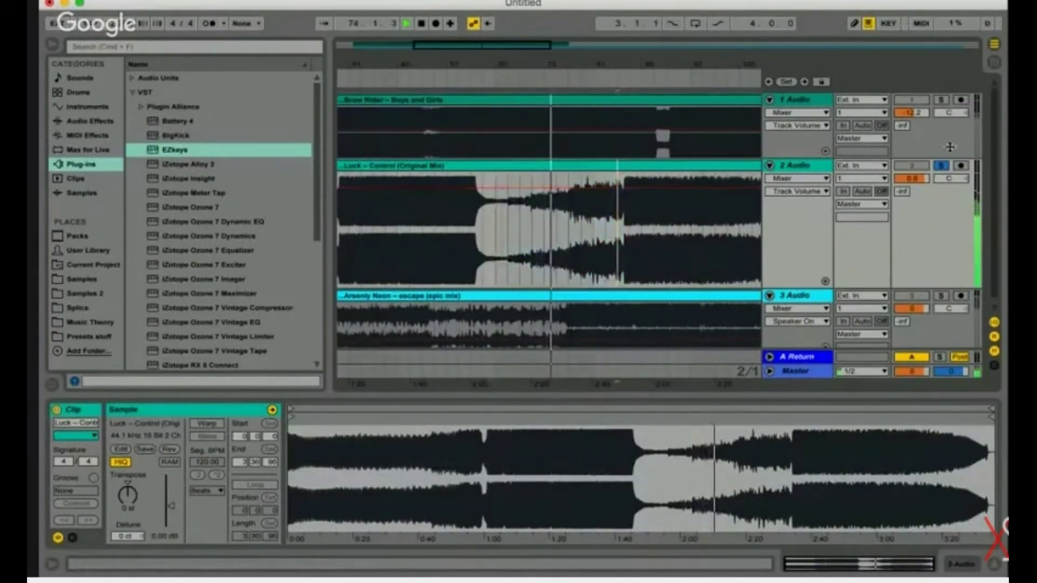
# Lower the Luck – Control track's volume to -7.5 dB and highlight the opening section of its second drop.
pyautogui.moveTo(919, 180); pyautogui.dragTo(918, 195)
pyautogui.moveTo(494, 47)
pyautogui.mouseDown()
pyautogui.moveTo(494, 25)
pyautogui.moveTo(498, 76)
pyautogui.mouseUp()
pyautogui.click(525, 259)
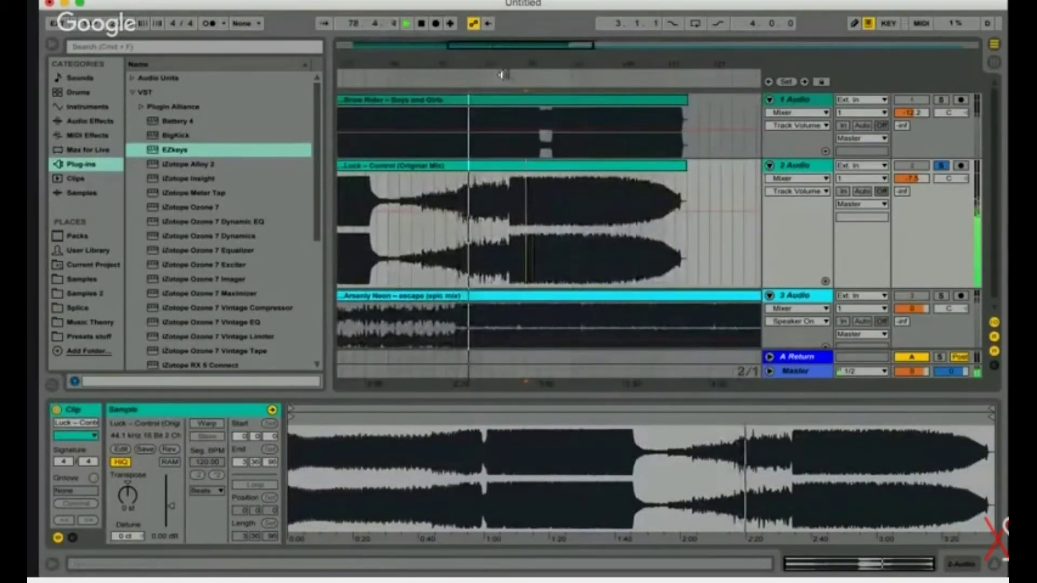
pyautogui.moveTo(503, 74)
pyautogui.mouseDown()
pyautogui.moveTo(452, 240)
pyautogui.moveTo(620, 255)
pyautogui.mouseUp()
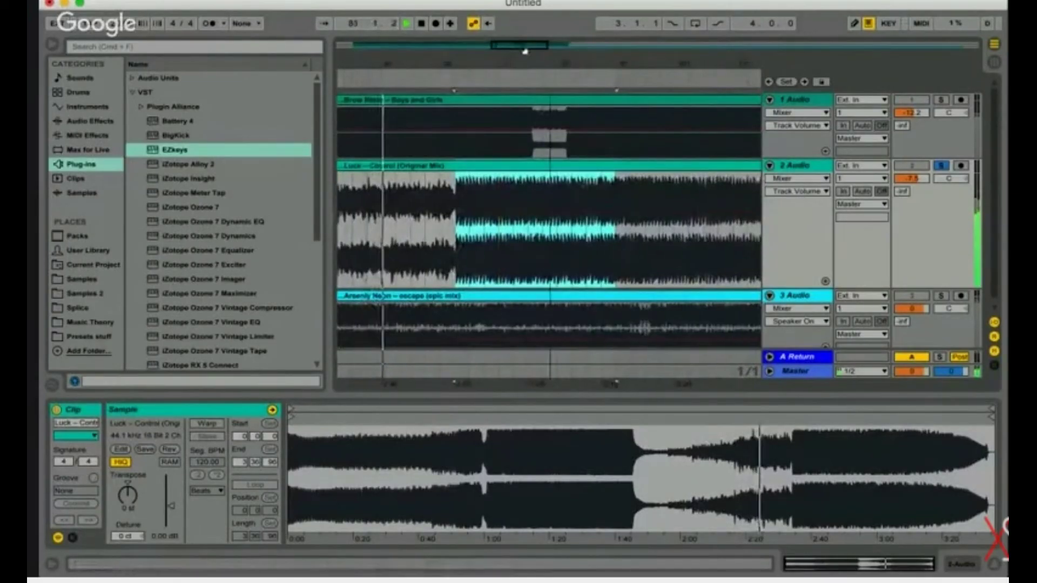